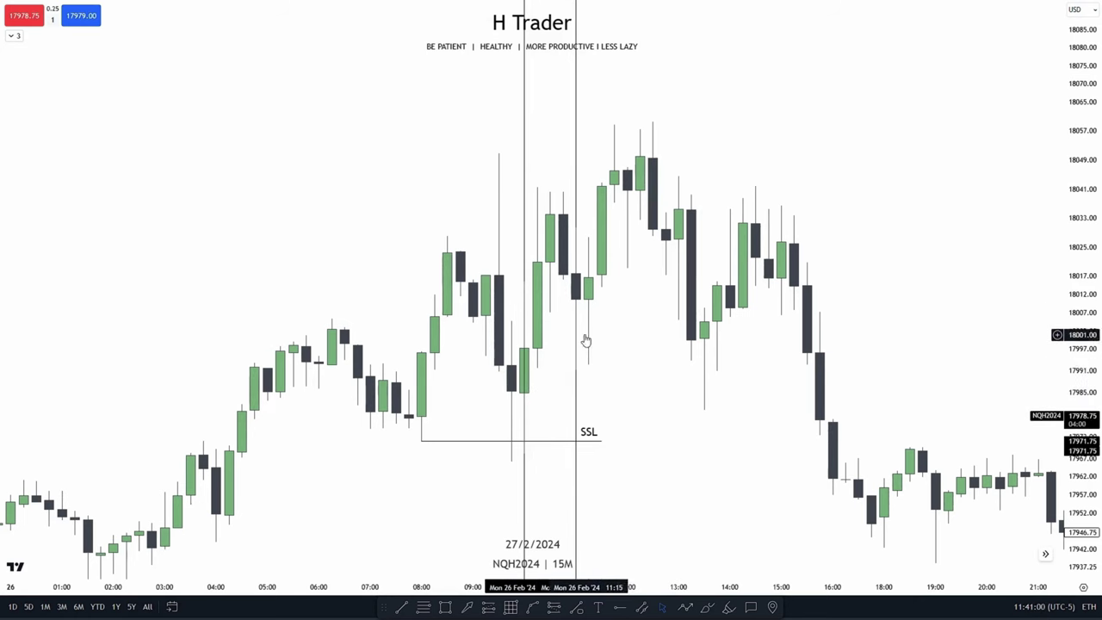
Examine the 10:00–11:00 window of 26 February and the notes beside it, comparing the price action before and inside the window.
drag(552, 477, 560, 416)
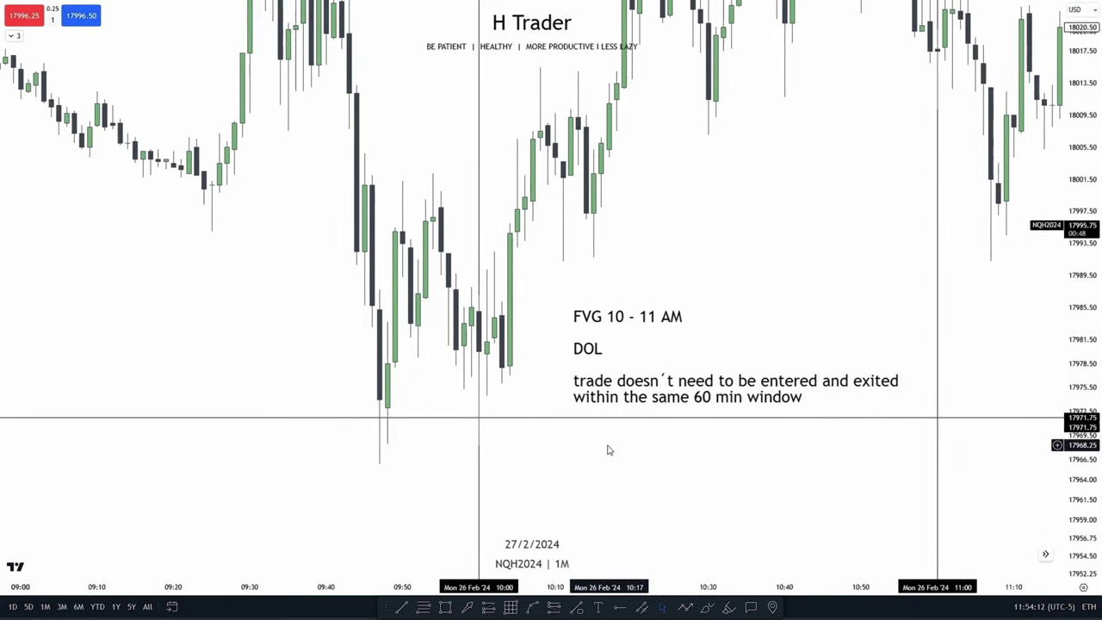
drag(608, 448, 696, 444)
scroll(696, 443, down, 2)
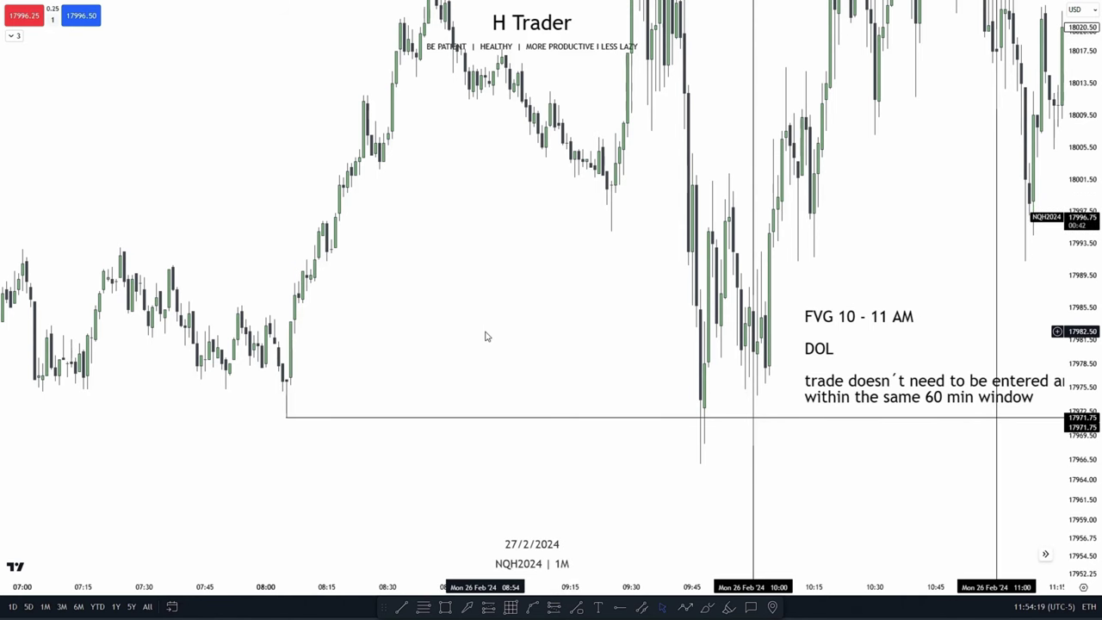
scroll(485, 336, right, 3)
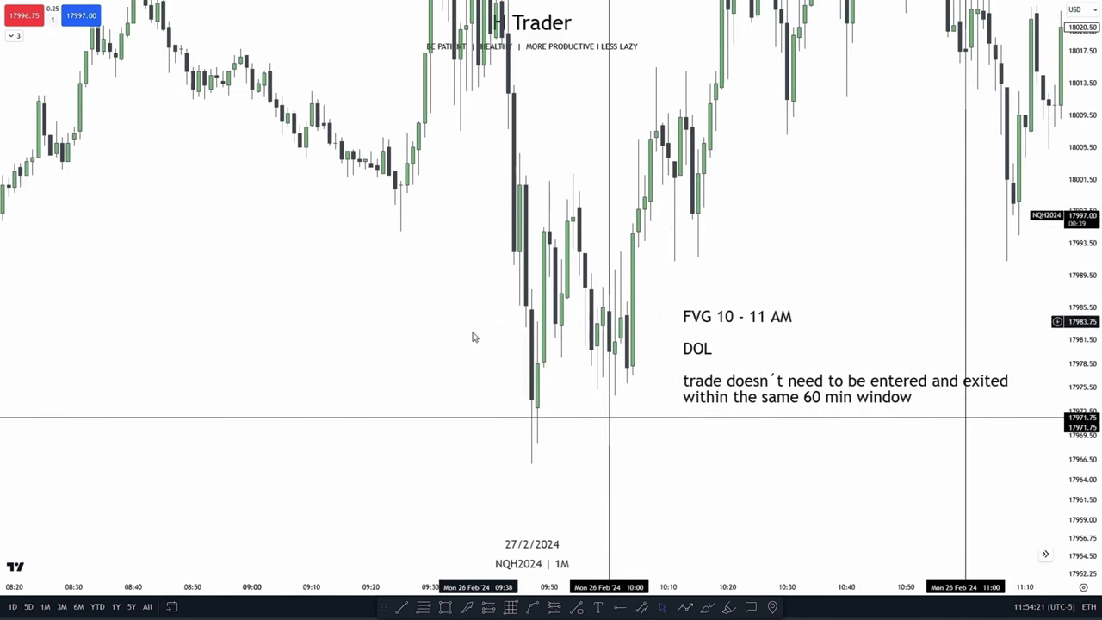
scroll(651, 253, right, 2)
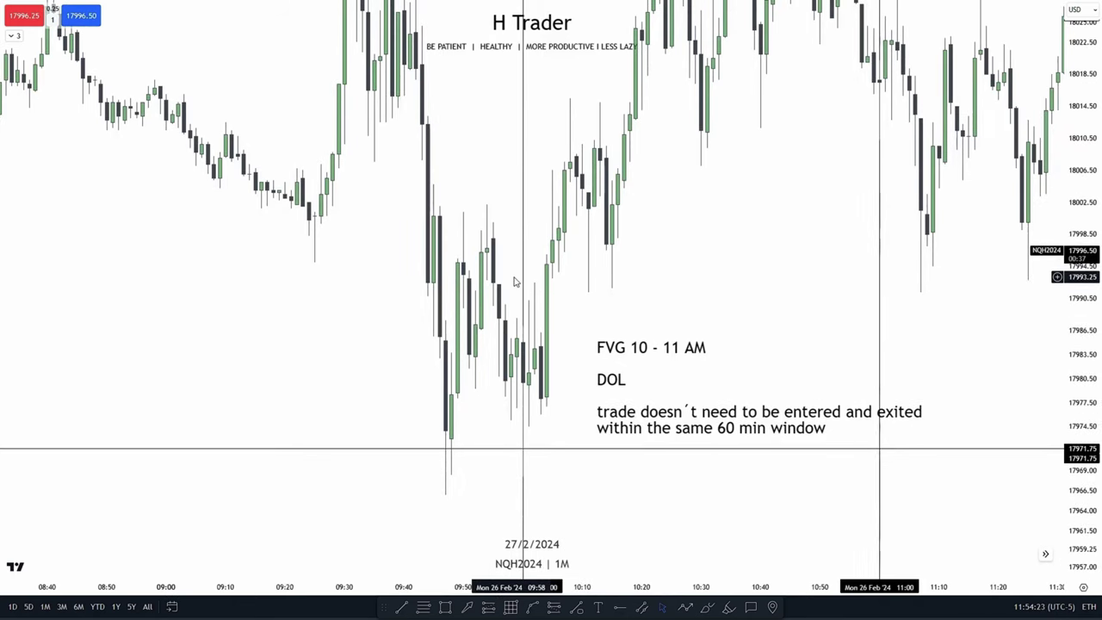
scroll(763, 290, right, 5)
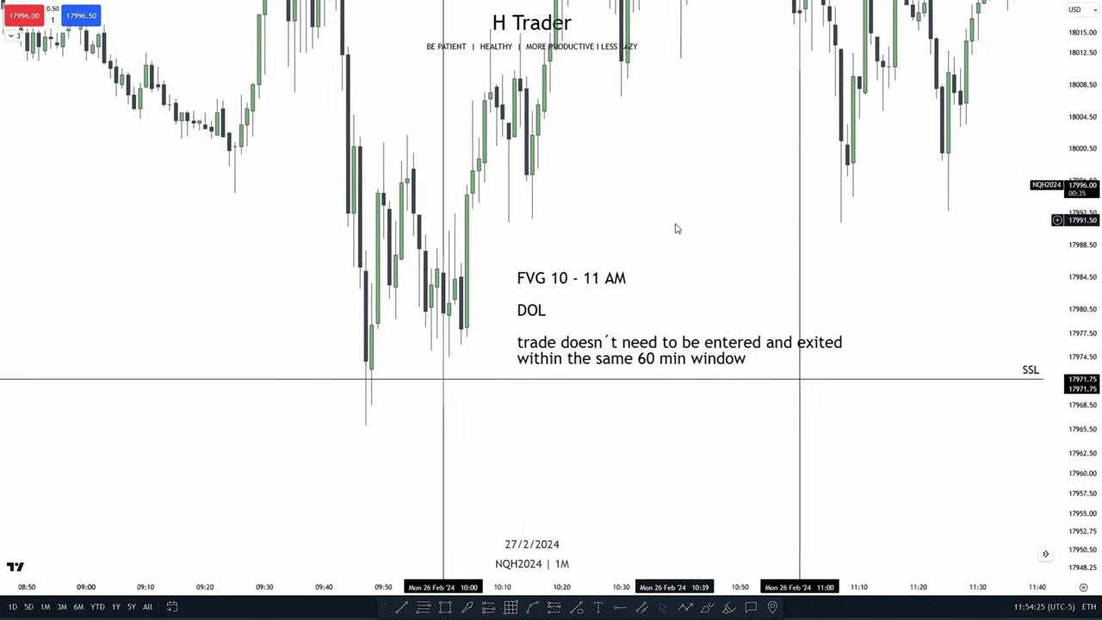
drag(641, 250, 658, 268)
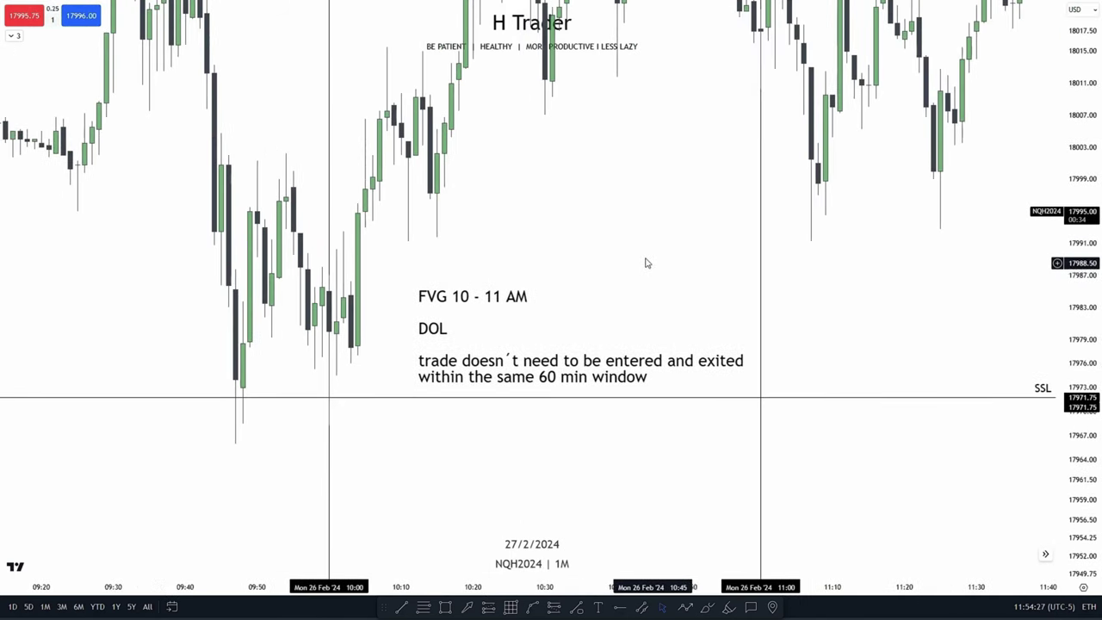
scroll(600, 255, left, 1)
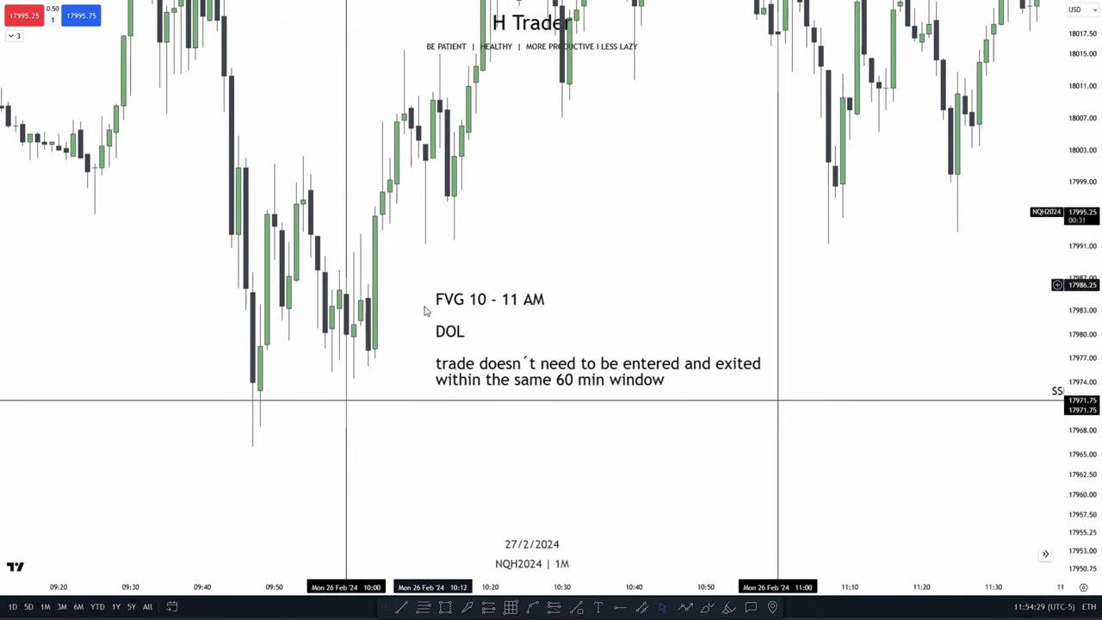
drag(589, 260, 674, 300)
scroll(679, 296, up, 1)
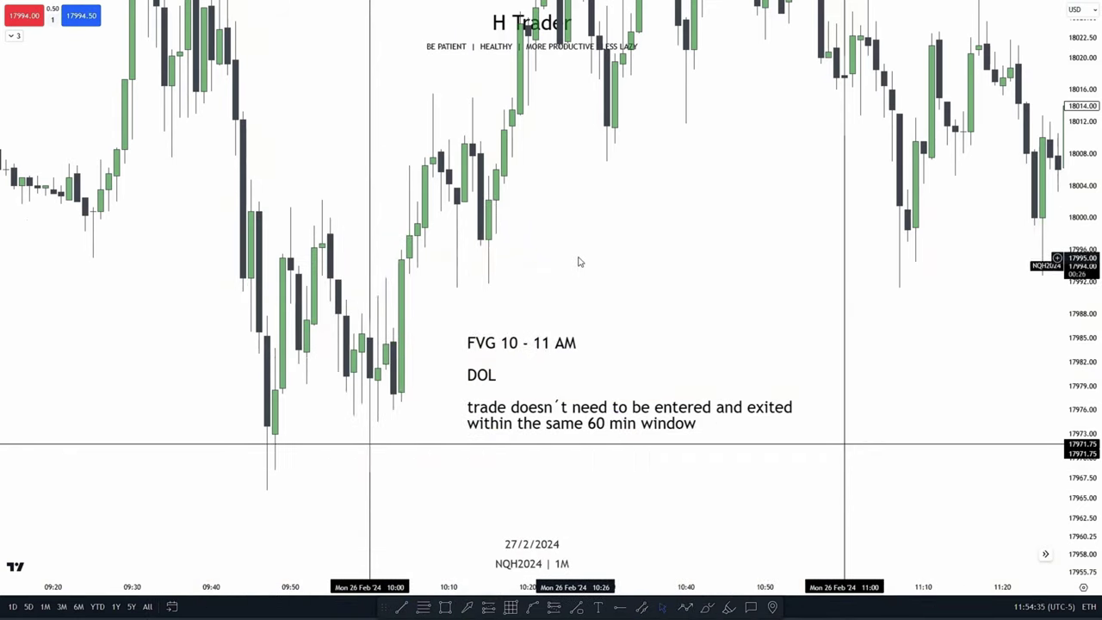
drag(580, 261, 628, 261)
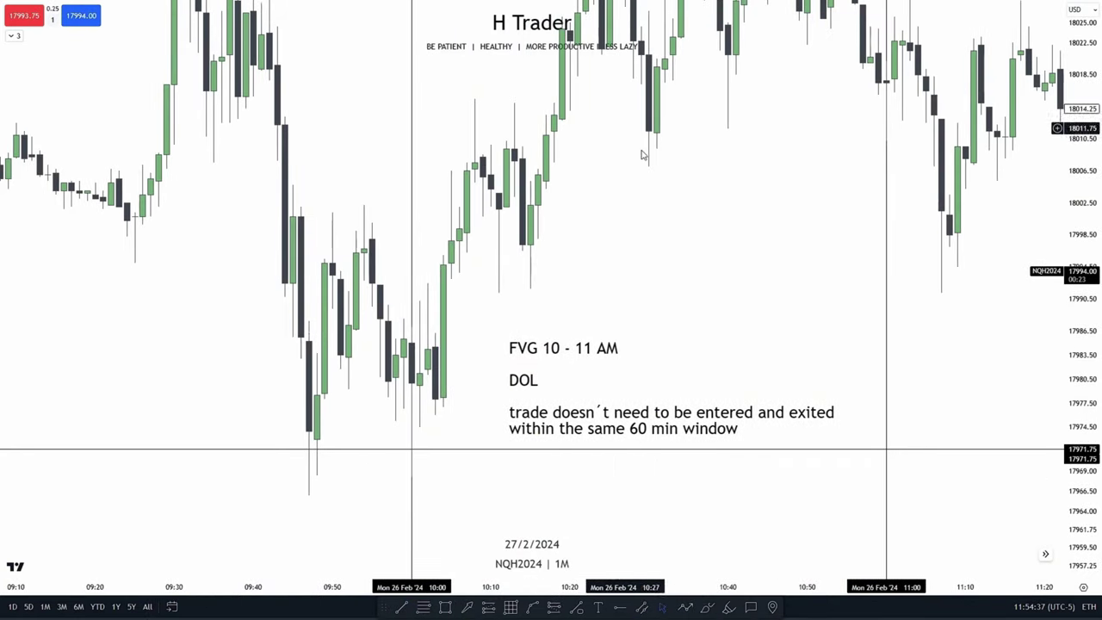
Examine the SSL line from its origin at the low just after 08:00 through to the 10:00 marker.
scroll(657, 253, down, 4)
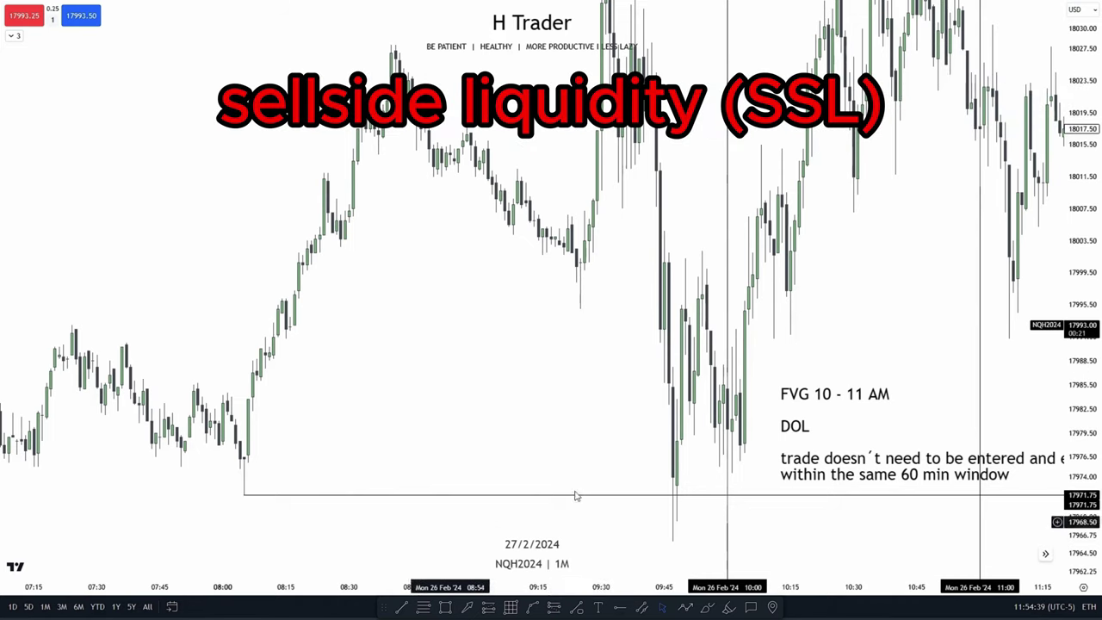
drag(434, 405, 387, 285)
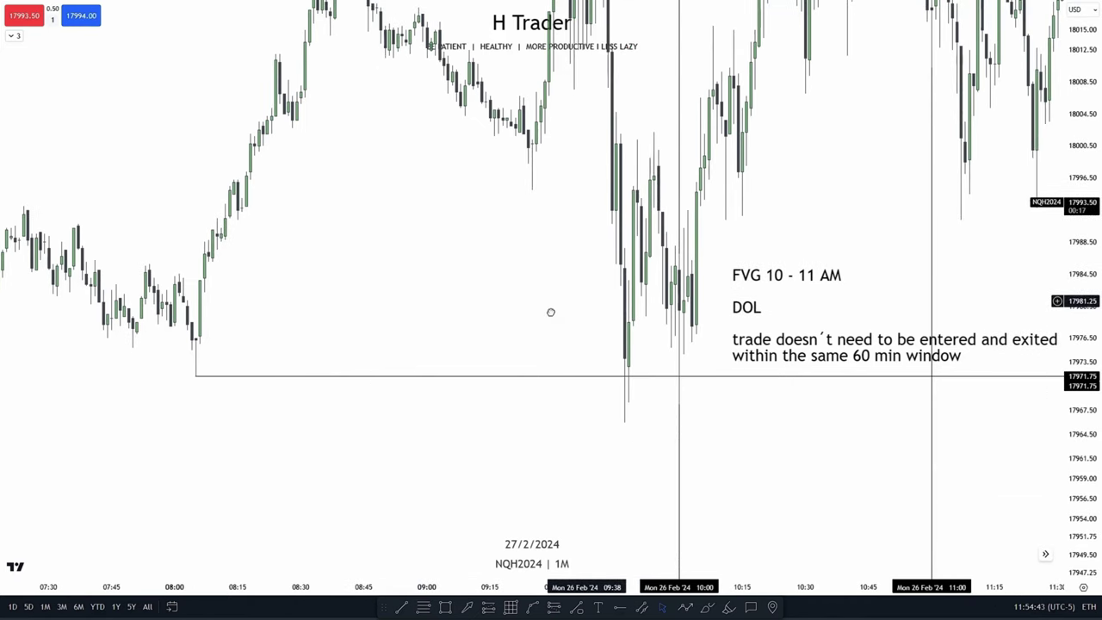
drag(583, 308, 485, 382)
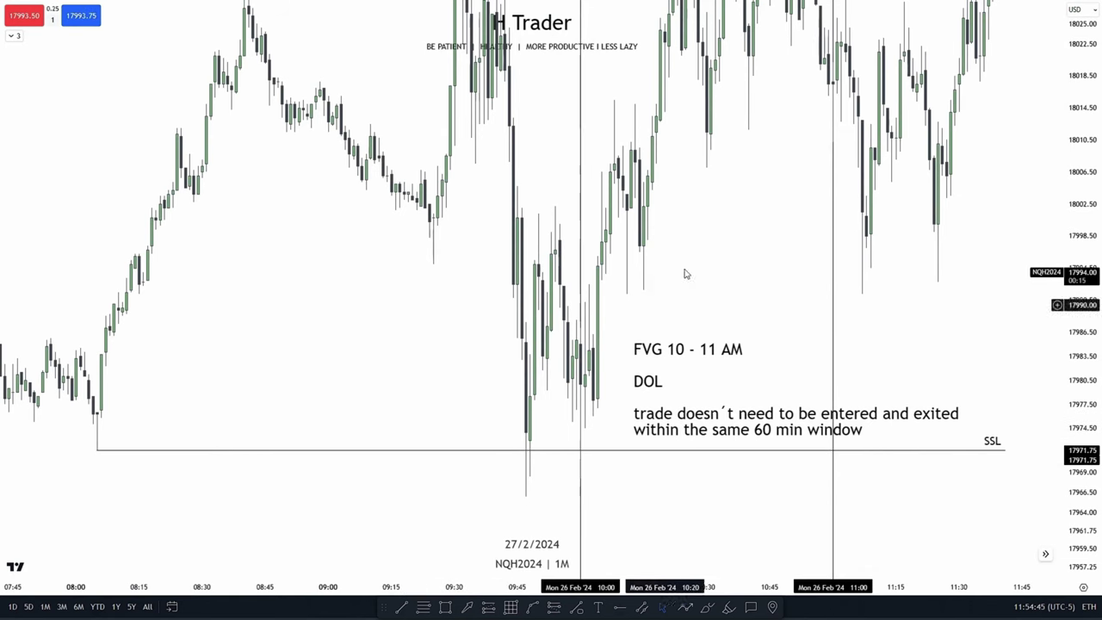
Mark the fair value gap just after 10:00 with a rectangle between 17986.25 and 17993.00, extended to about 10:40.
scroll(659, 273, up, 5)
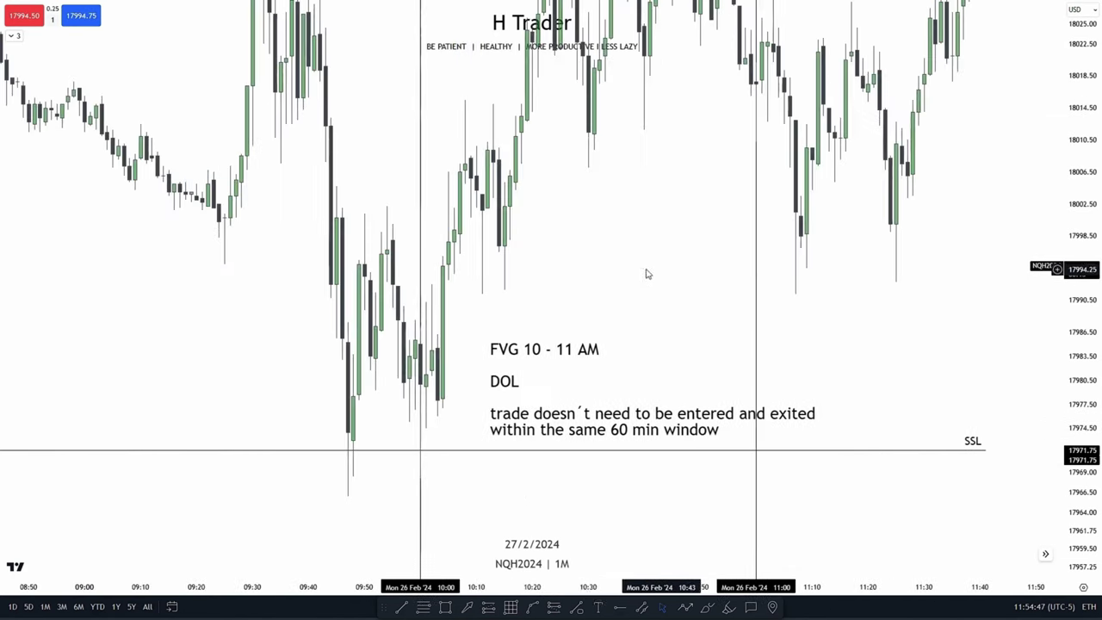
scroll(662, 279, up, 3)
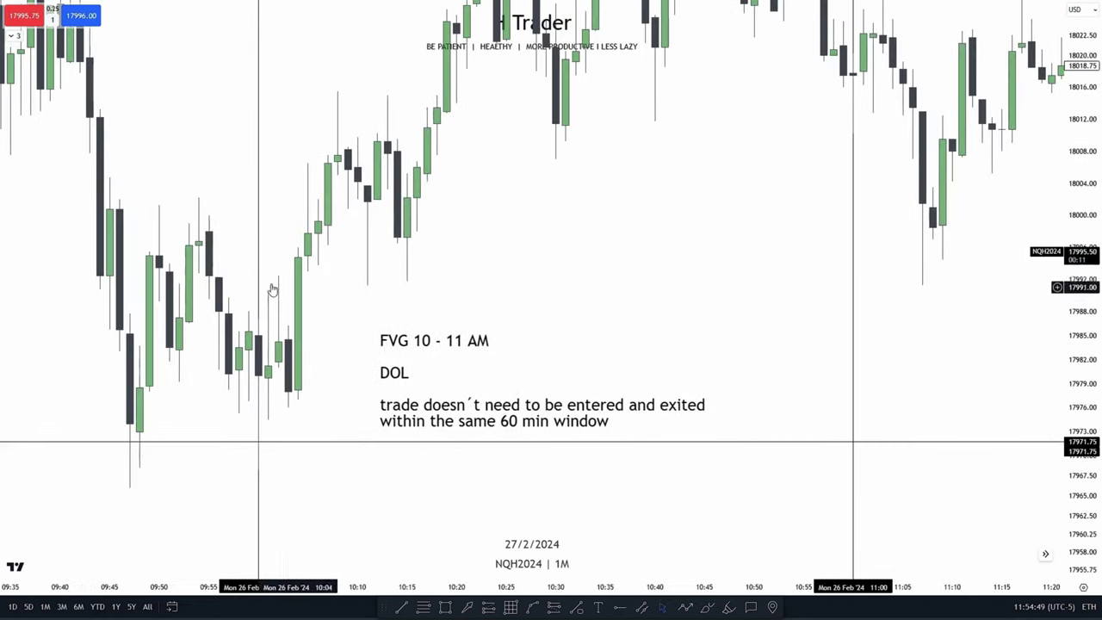
drag(484, 322, 515, 323)
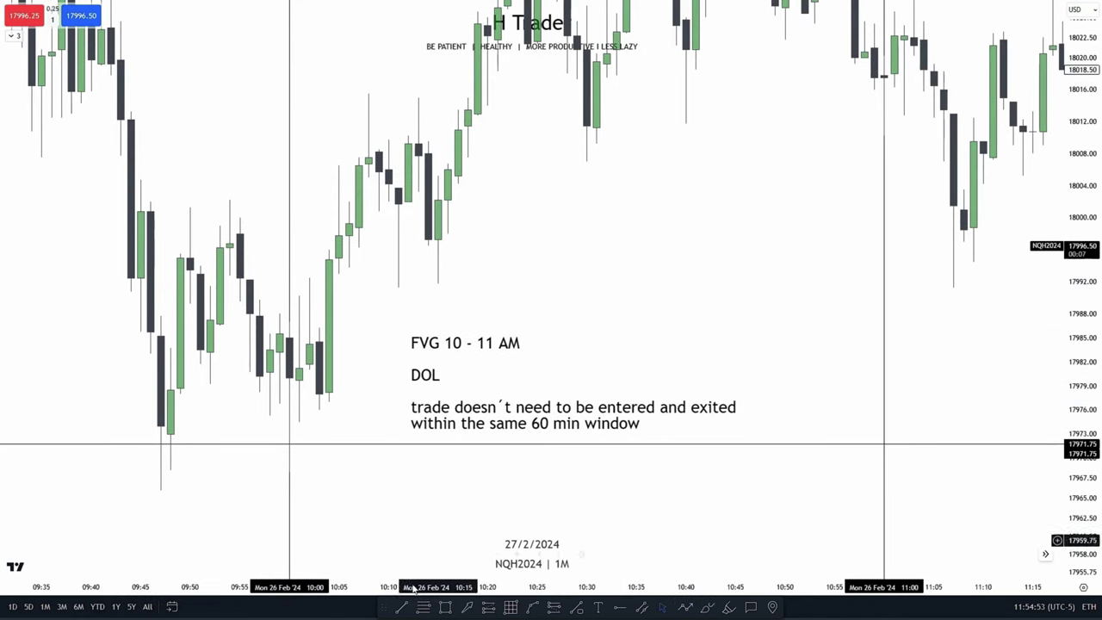
click(443, 607)
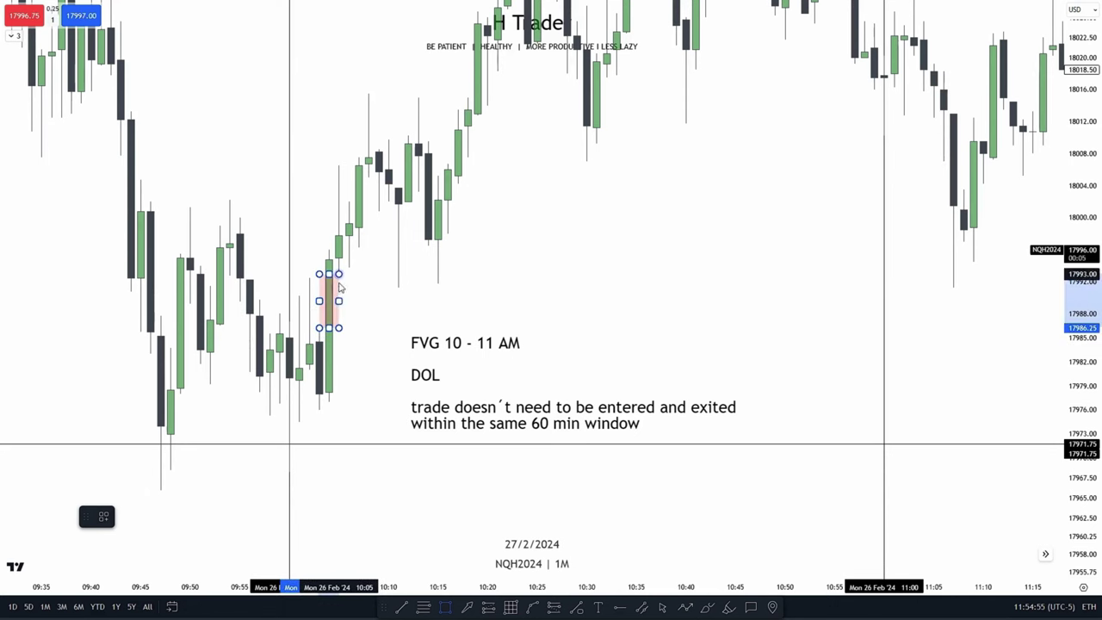
click(339, 277)
drag(339, 301, 686, 309)
click(765, 280)
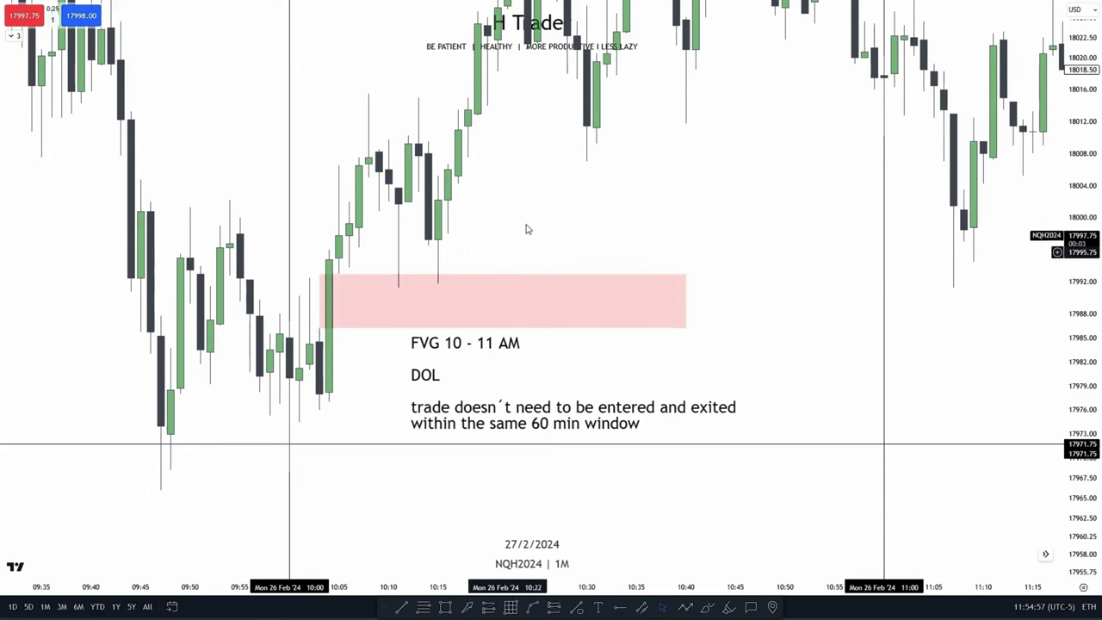
Examine the fair value gap rectangle and the draw on liquidity line at 18050.75 above it.
drag(526, 225, 536, 274)
drag(588, 225, 610, 148)
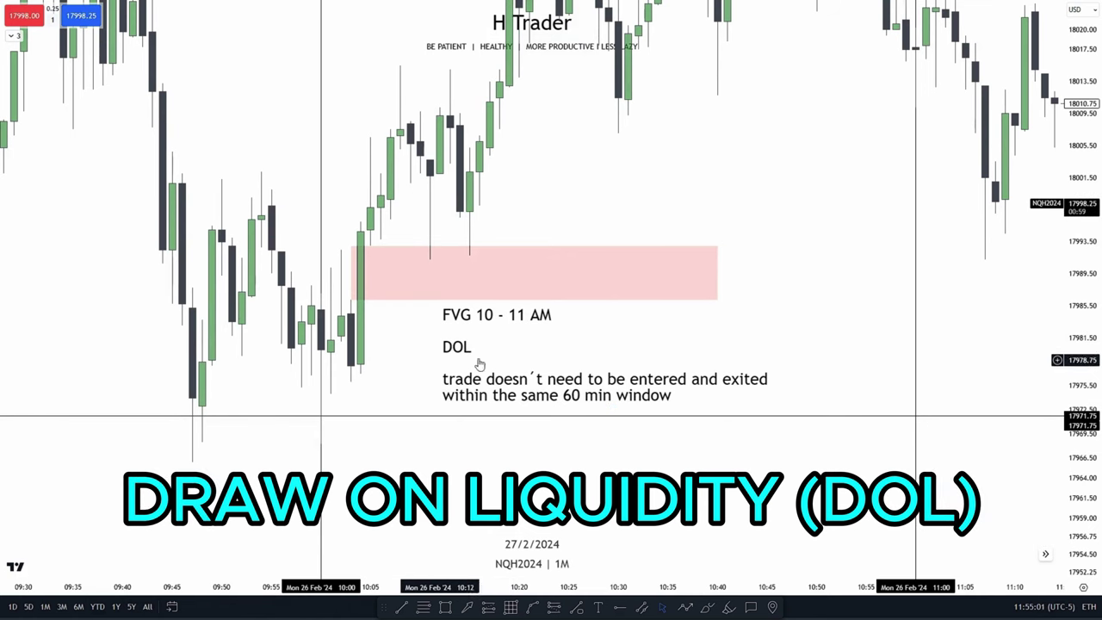
drag(624, 185, 661, 465)
drag(499, 251, 502, 290)
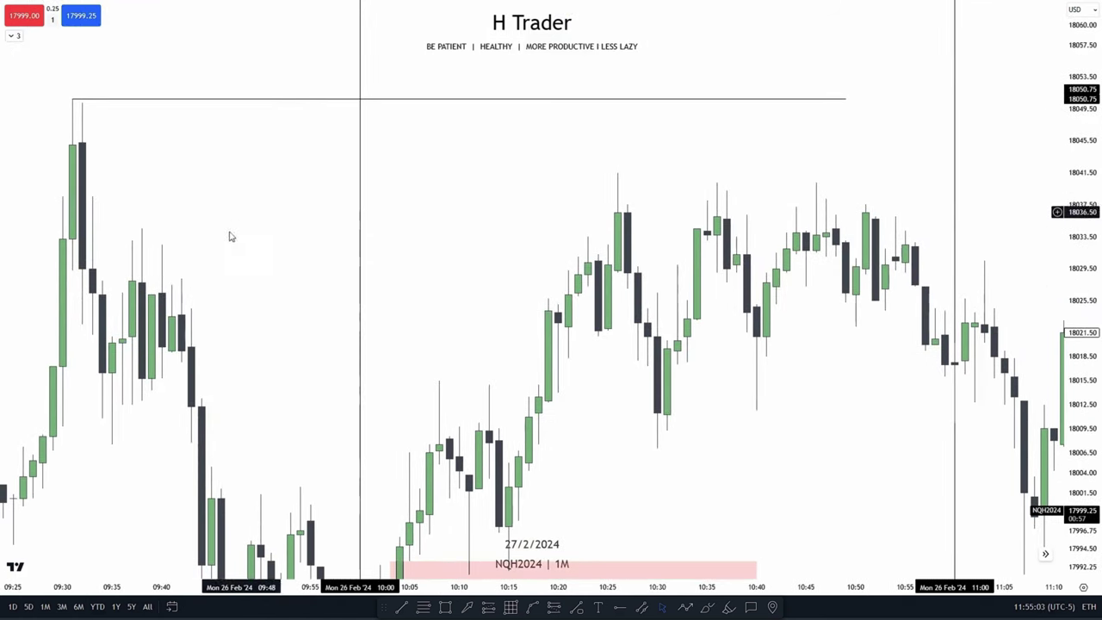
click(142, 229)
click(211, 320)
key(Delete)
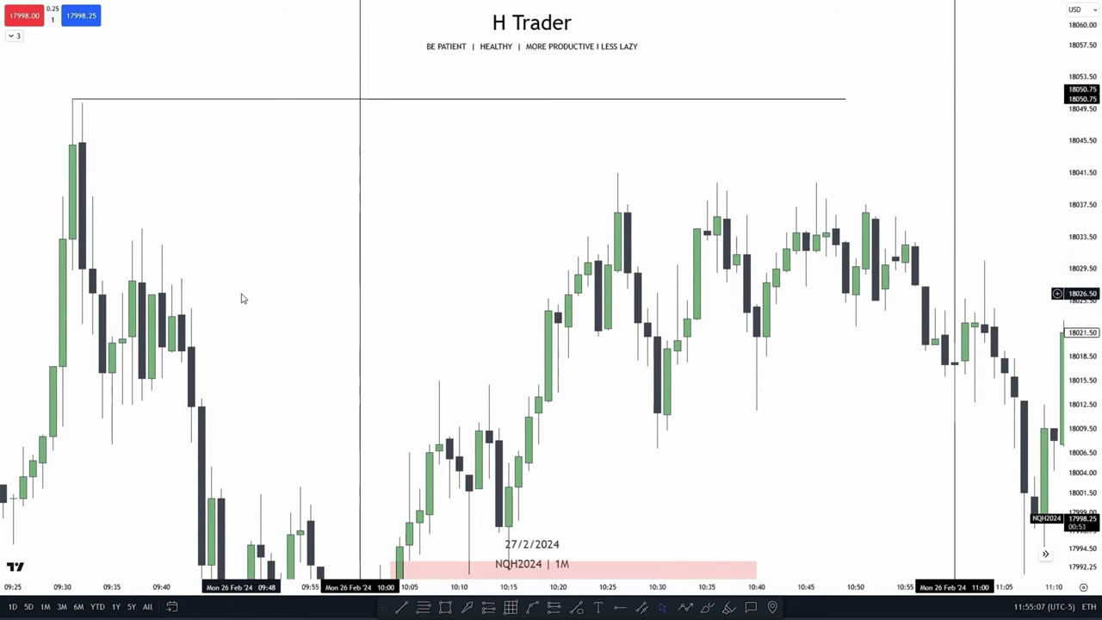
Examine the price action between the high near 09:30 and the fair value gap, and how it continues past 11:00.
drag(293, 292, 325, 313)
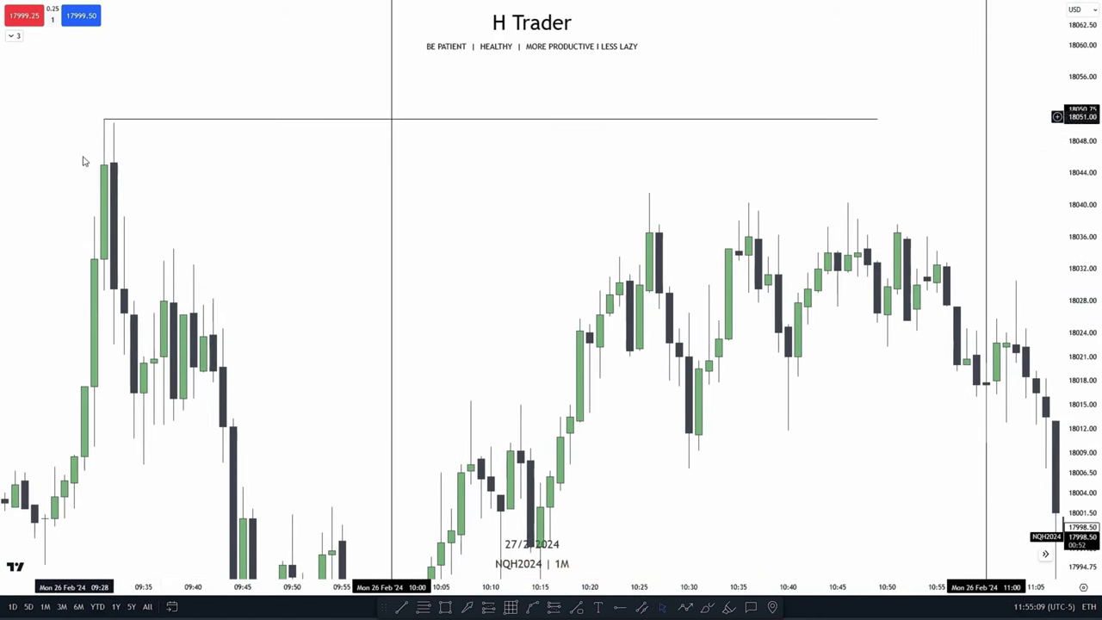
drag(529, 324, 474, 290)
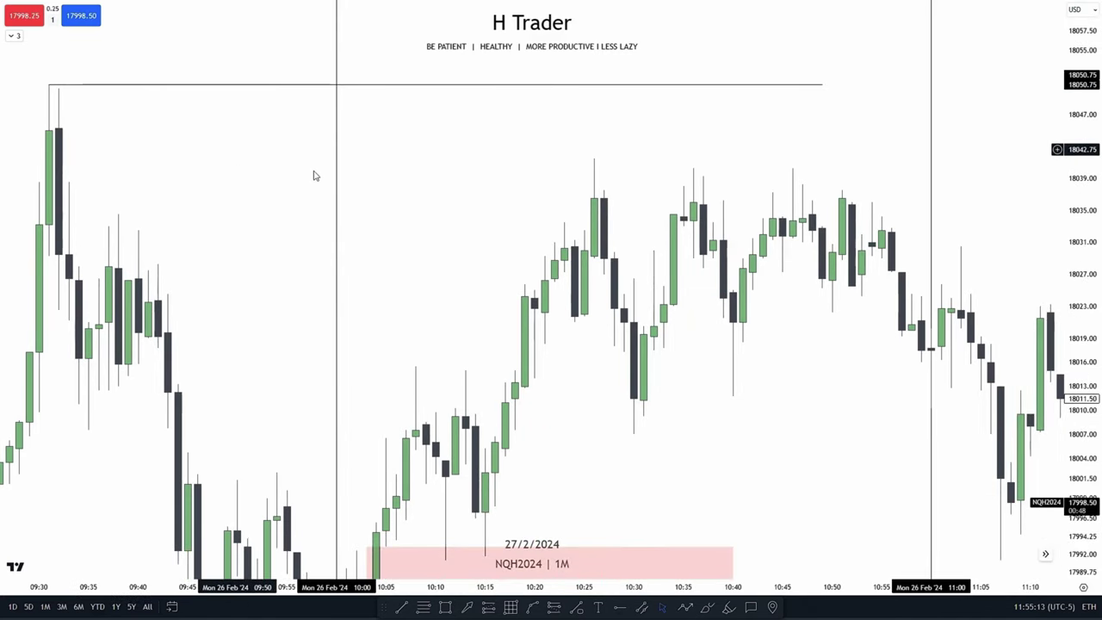
drag(423, 222, 384, 39)
drag(570, 248, 541, 140)
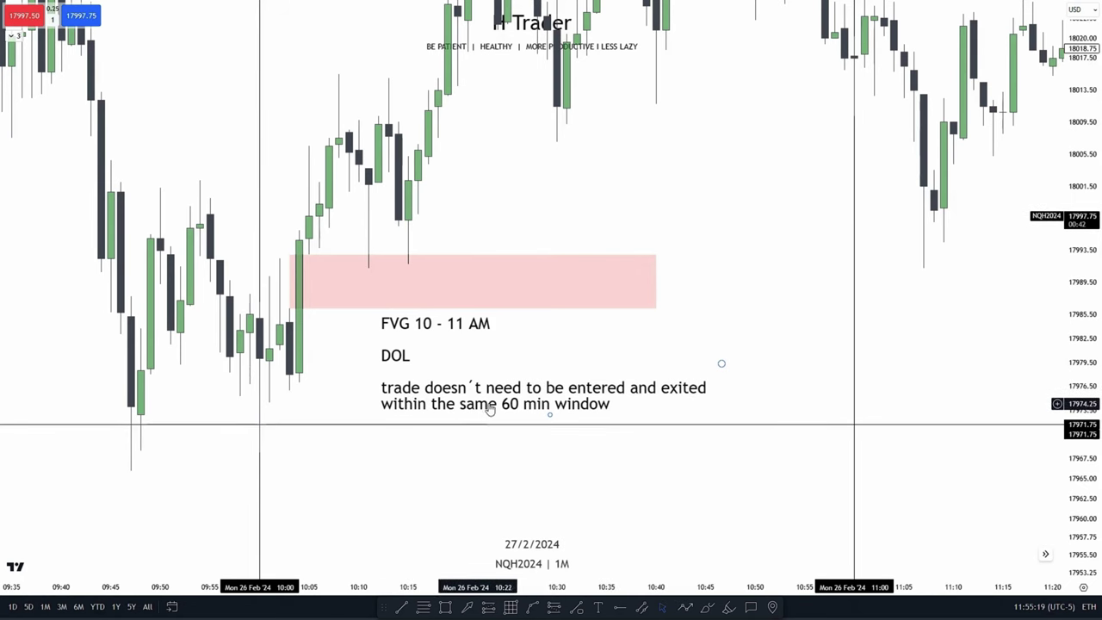
drag(611, 184, 625, 250)
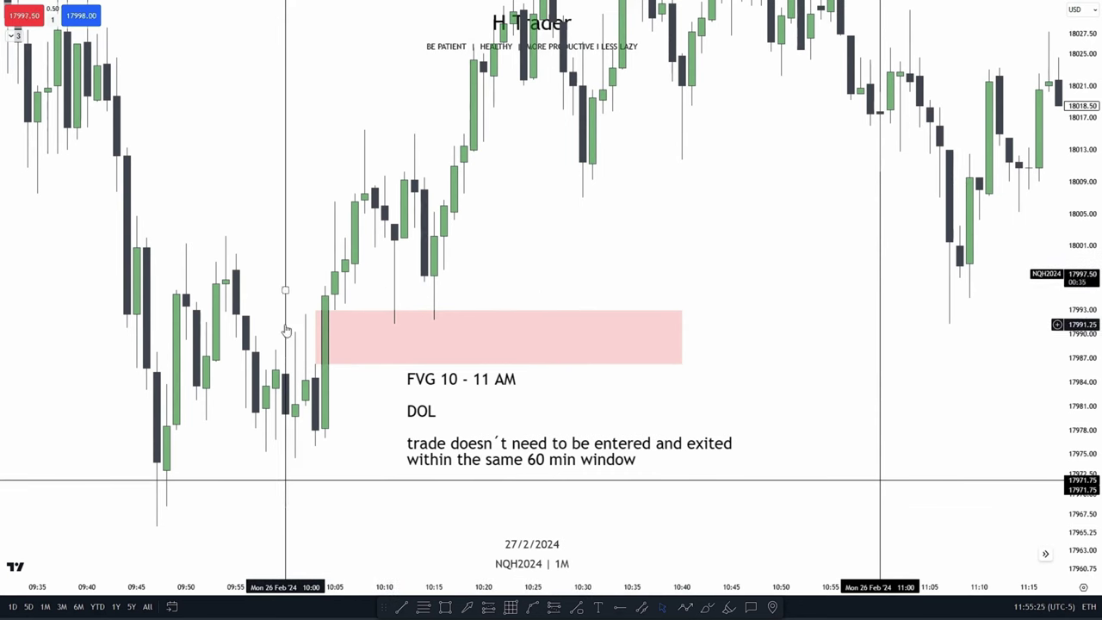
drag(586, 241, 515, 353)
drag(675, 273, 674, 378)
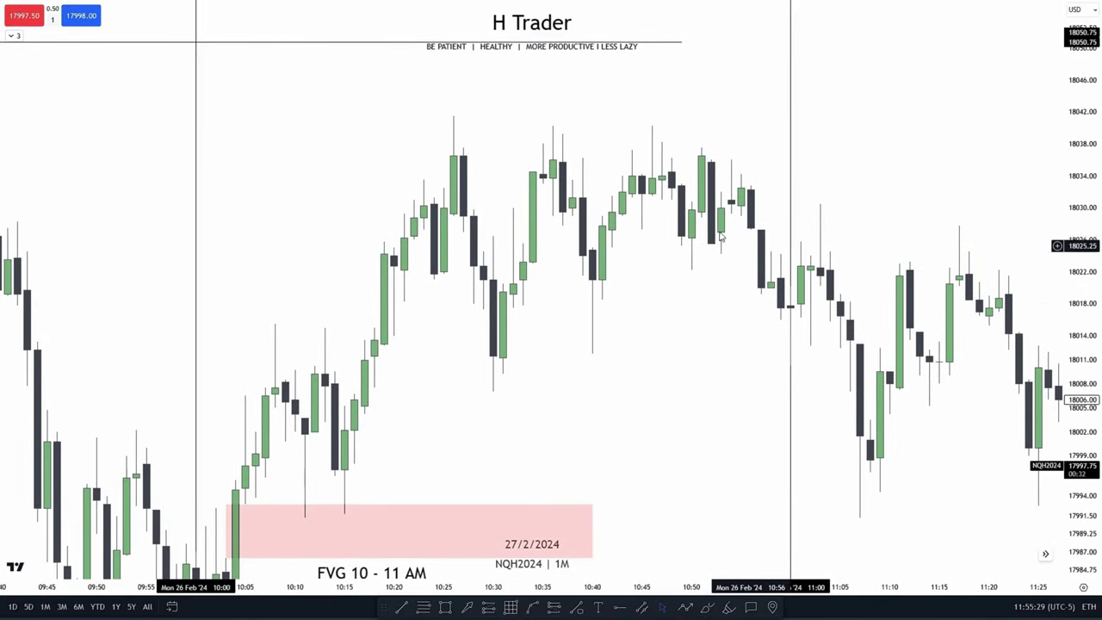
drag(883, 262, 816, 278)
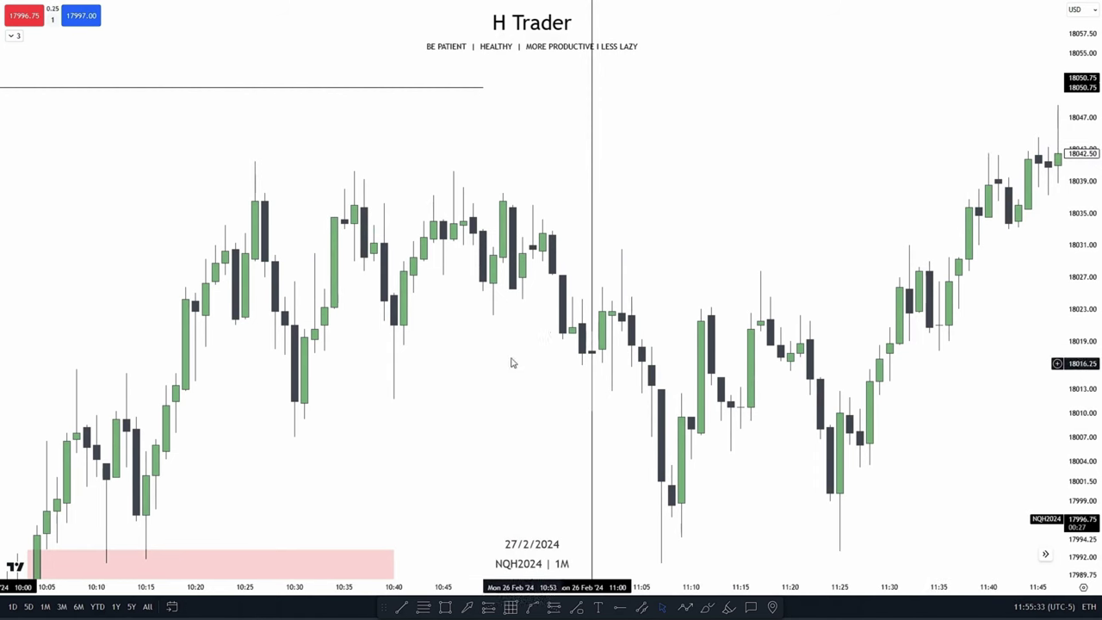
Extend the horizontal liquidity line at 18050.75 past the 11:00 marker to about 11:50.
drag(483, 88, 526, 90)
drag(560, 135, 718, 101)
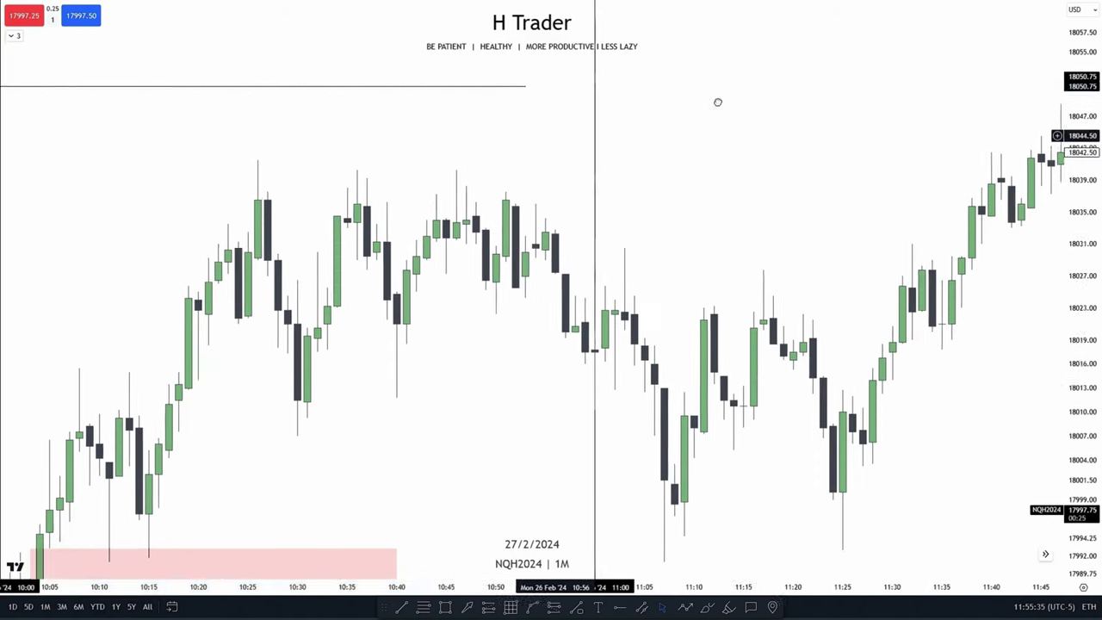
drag(633, 422, 769, 178)
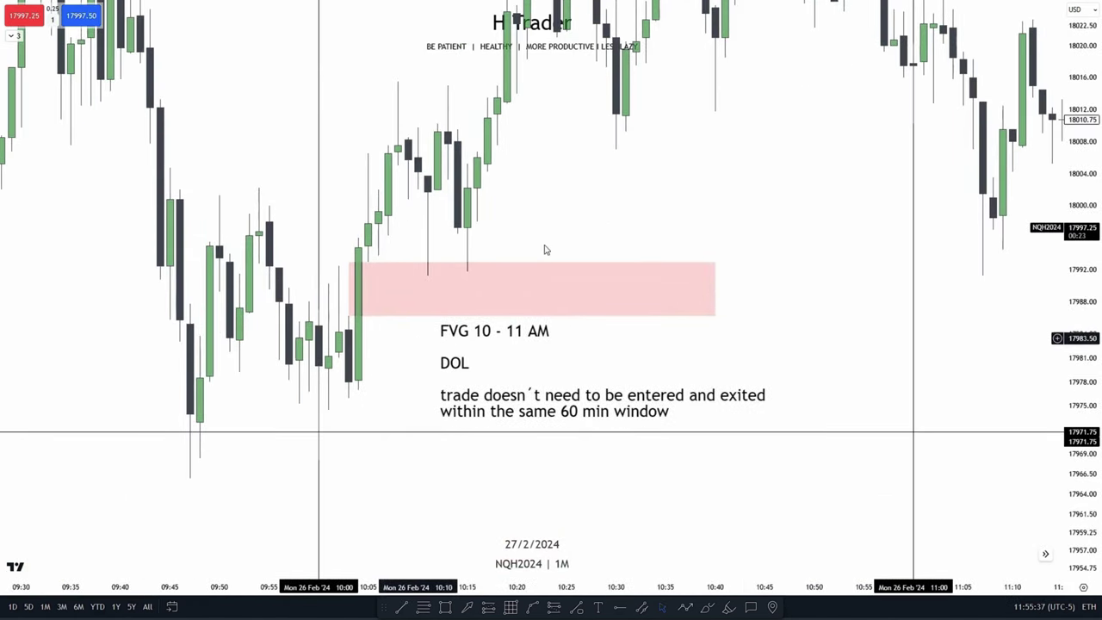
drag(588, 209, 528, 344)
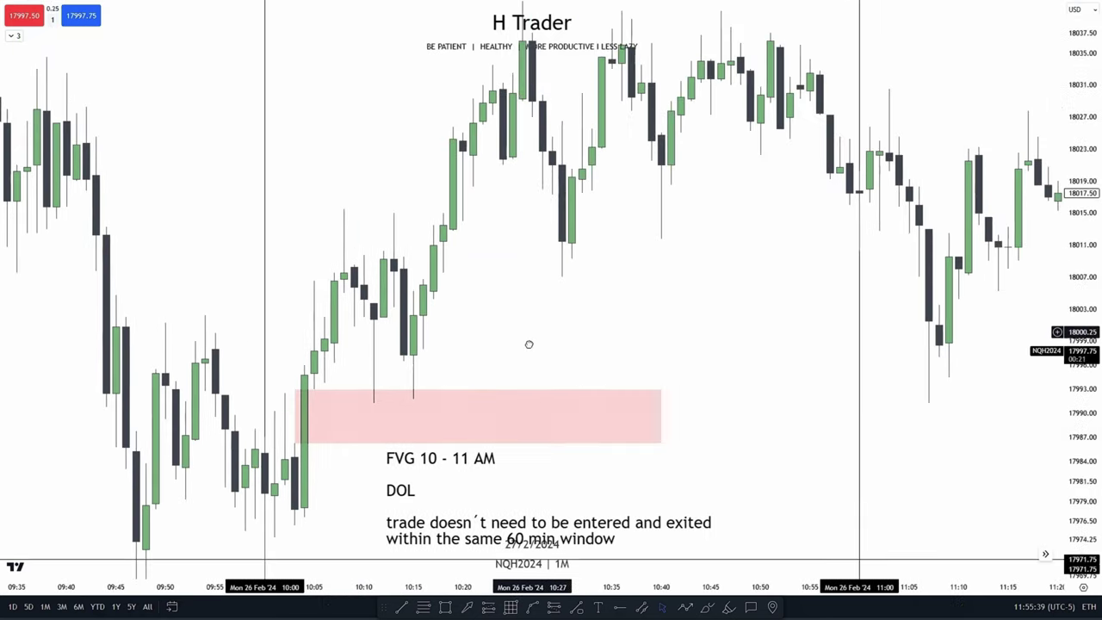
scroll(771, 151, down, 1)
drag(768, 156, 651, 294)
scroll(665, 249, down, 2)
drag(668, 226, 492, 298)
scroll(555, 236, down, 3)
drag(560, 217, 529, 242)
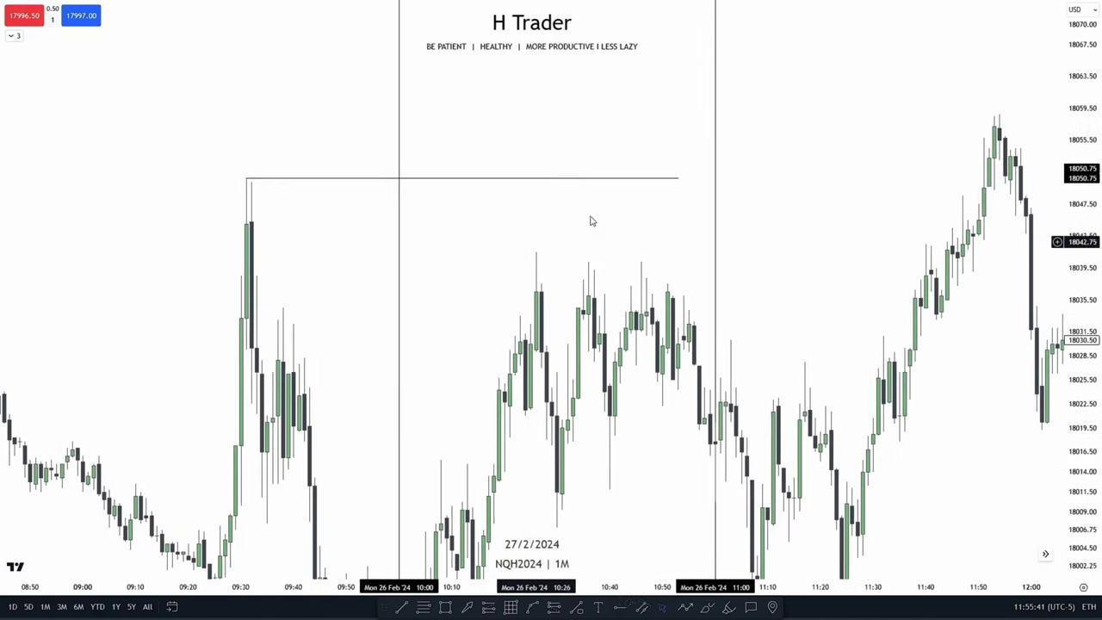
drag(680, 180, 982, 221)
click(977, 253)
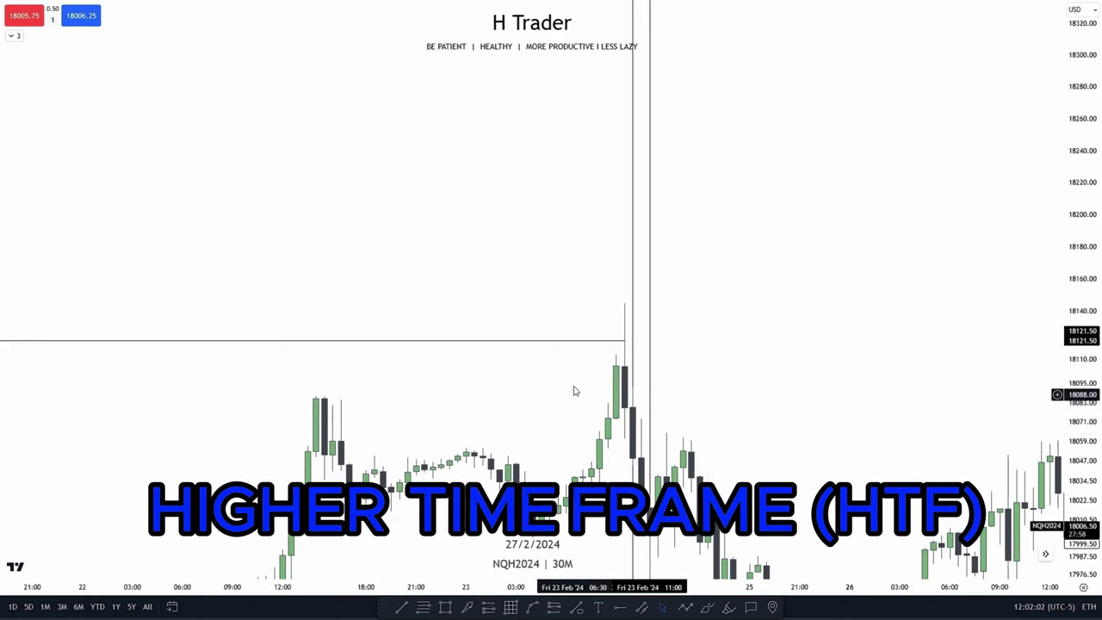
Examine the 18121.50 liquidity line on the 30-minute chart, from its 12 February high to the 23 February price action.
scroll(573, 389, down, 5)
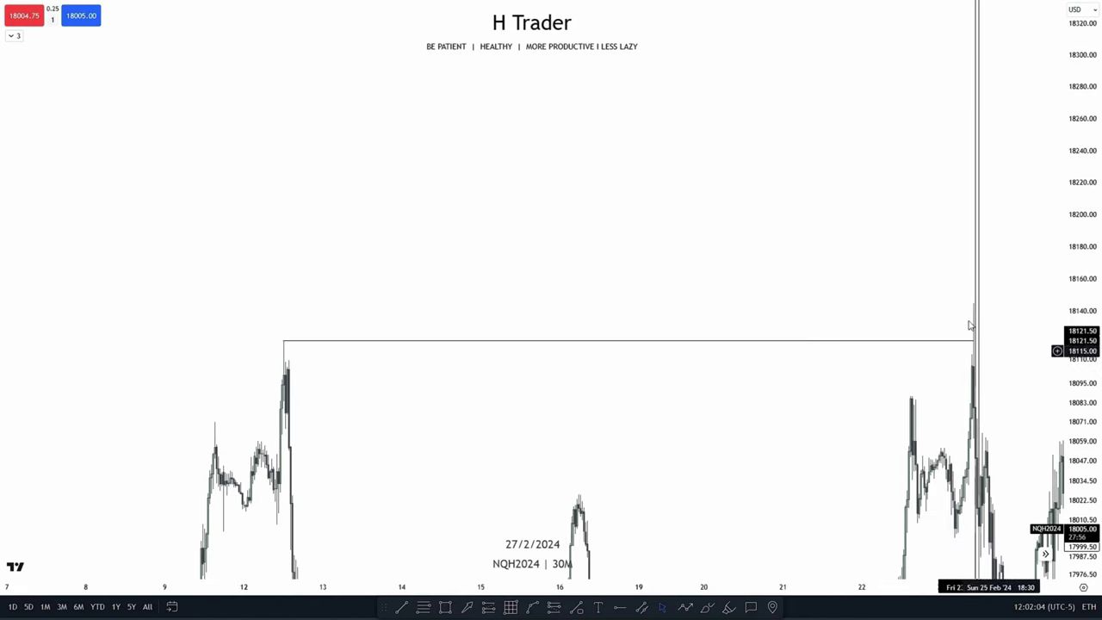
scroll(730, 388, up, 1)
scroll(730, 389, up, 5)
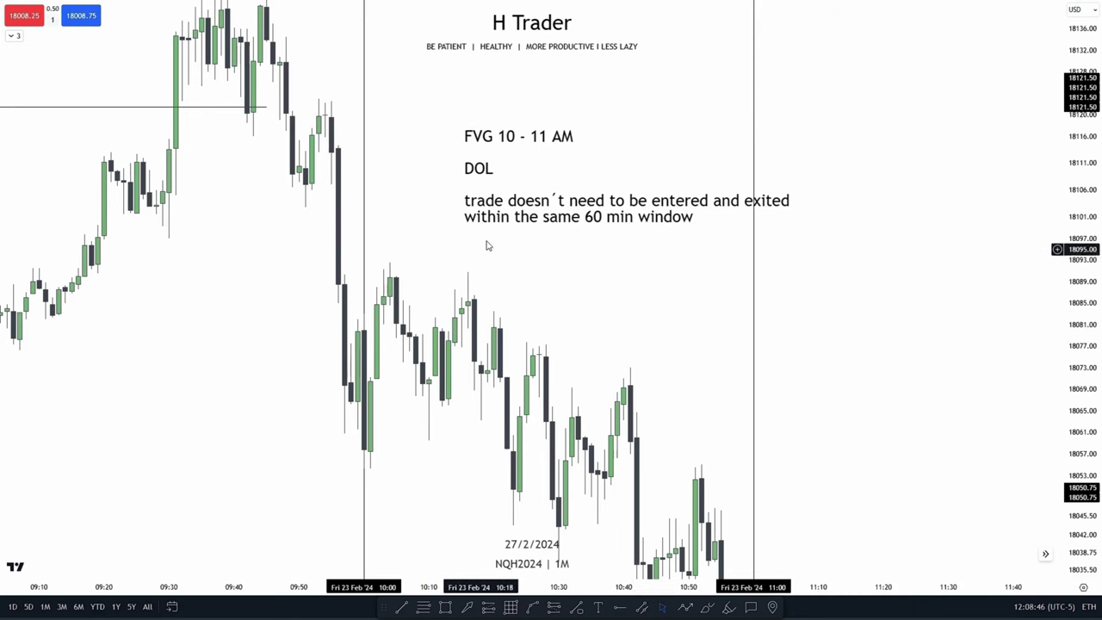
Examine the 23 February price action between 10:00 and 11:00 on the one-minute chart with the price scale adjusted.
drag(610, 300, 602, 260)
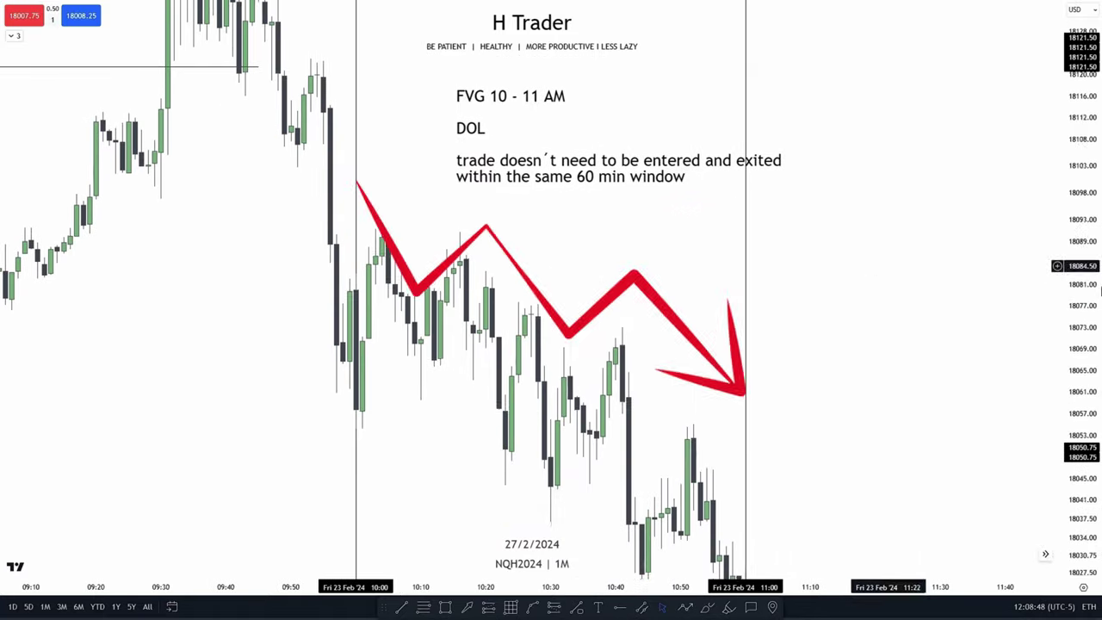
drag(1082, 295, 1083, 247)
scroll(576, 283, up, 2)
drag(554, 270, 694, 294)
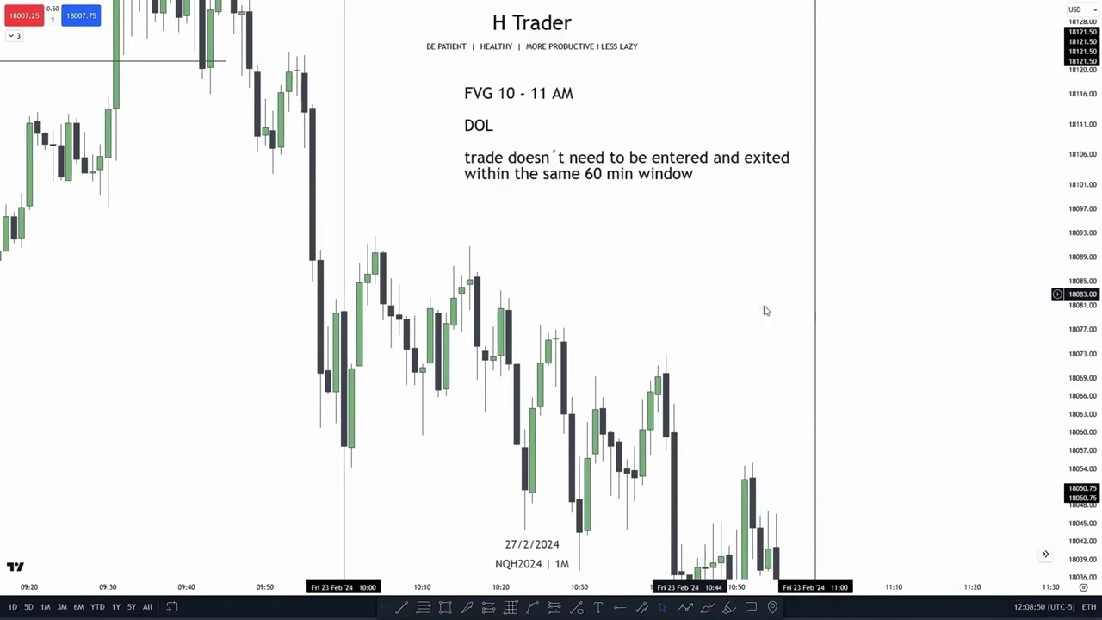
Try marking the fair value gap around 10:17, between 18080.25 and 18074.25, with an extended rectangle, and delete that rectangle.
drag(1083, 308, 1084, 274)
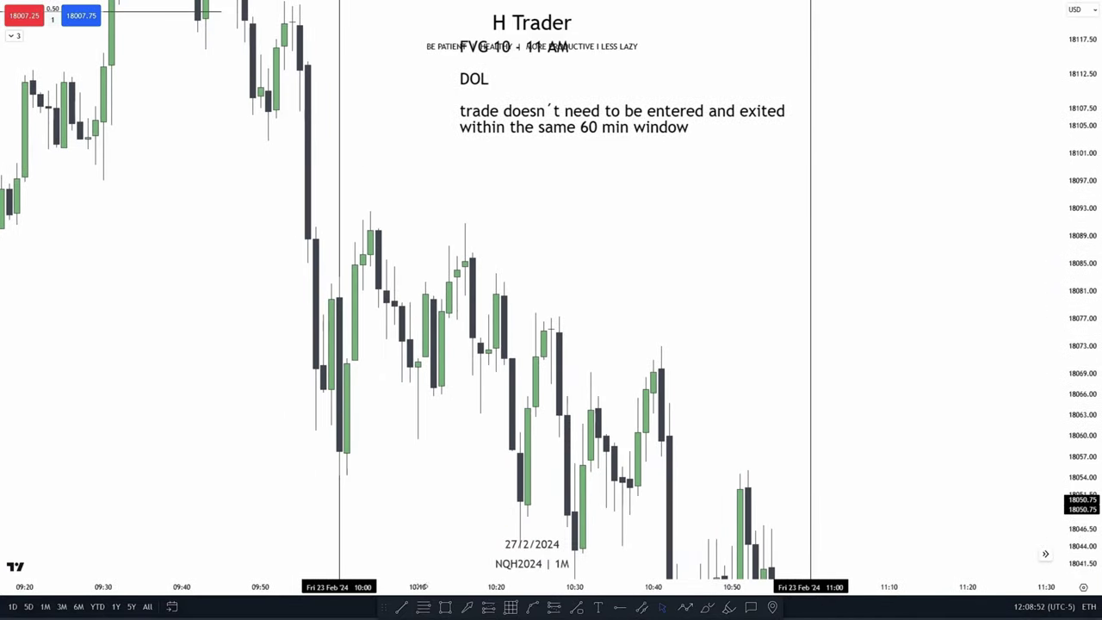
click(469, 298)
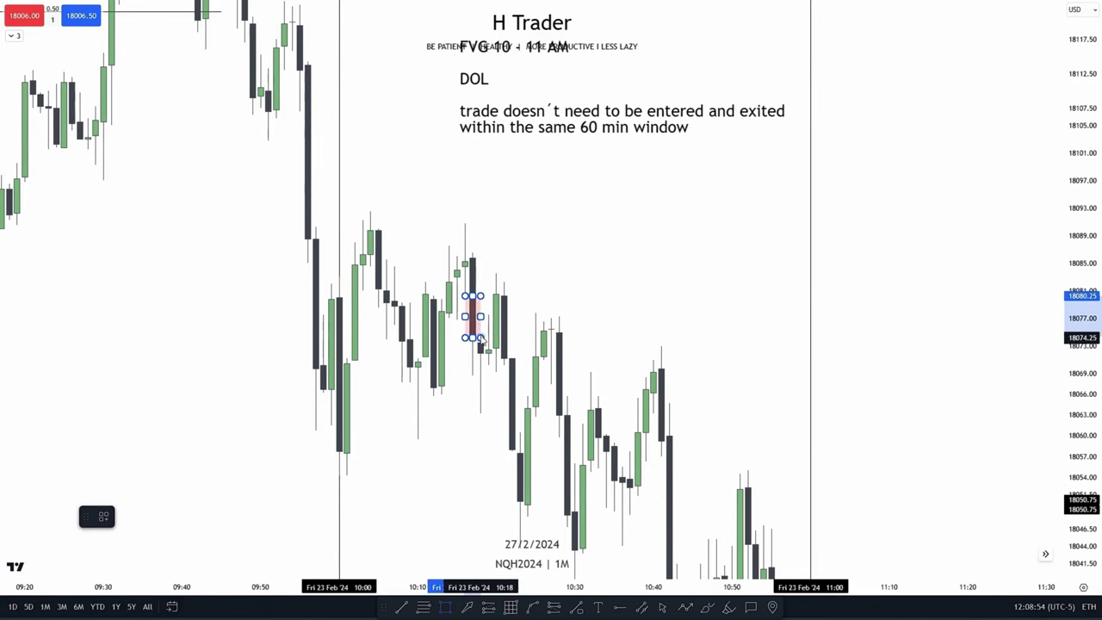
click(478, 337)
drag(480, 316, 764, 326)
click(835, 332)
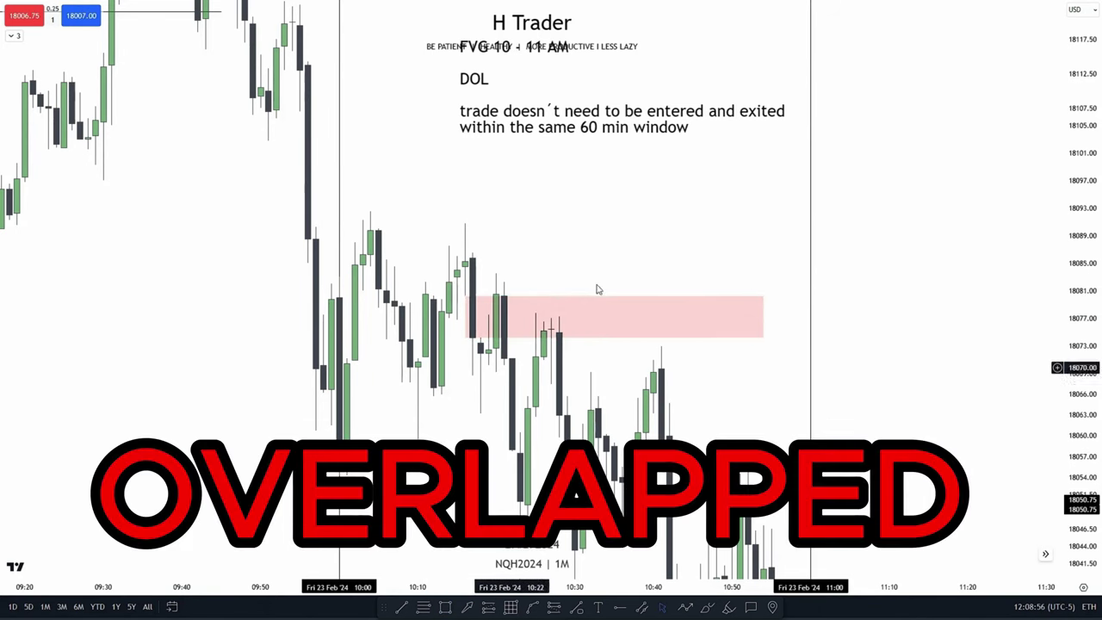
drag(626, 361, 586, 331)
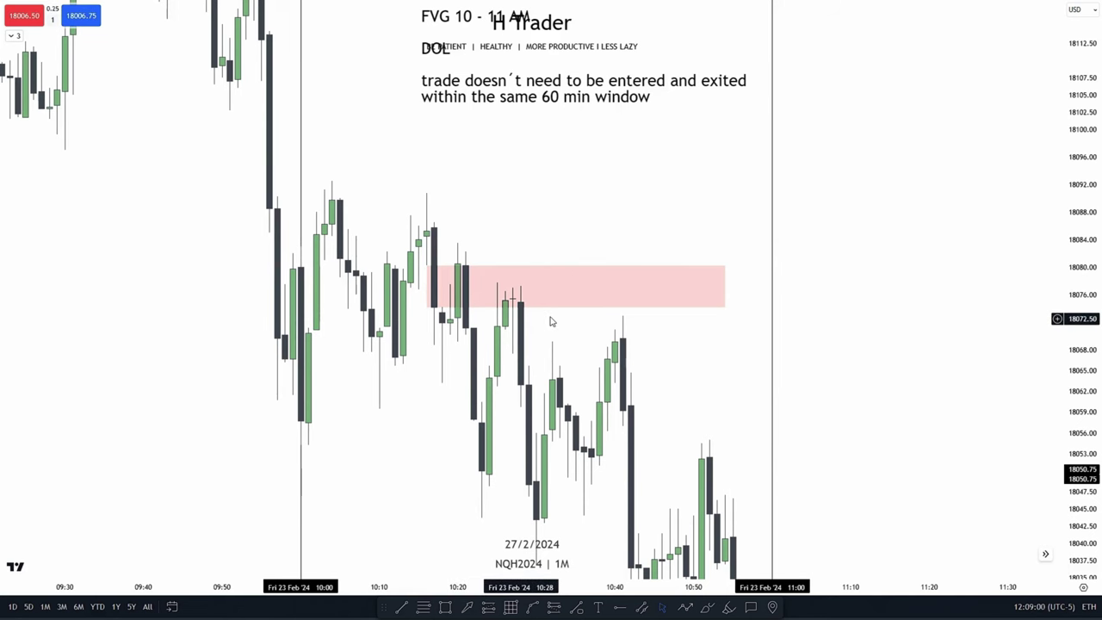
key(Delete)
Mark the fair value gap of the large down candle after 10:41 with a rectangle down to 18041.50, extended to about 11:18.
drag(563, 337, 506, 263)
drag(626, 311, 592, 273)
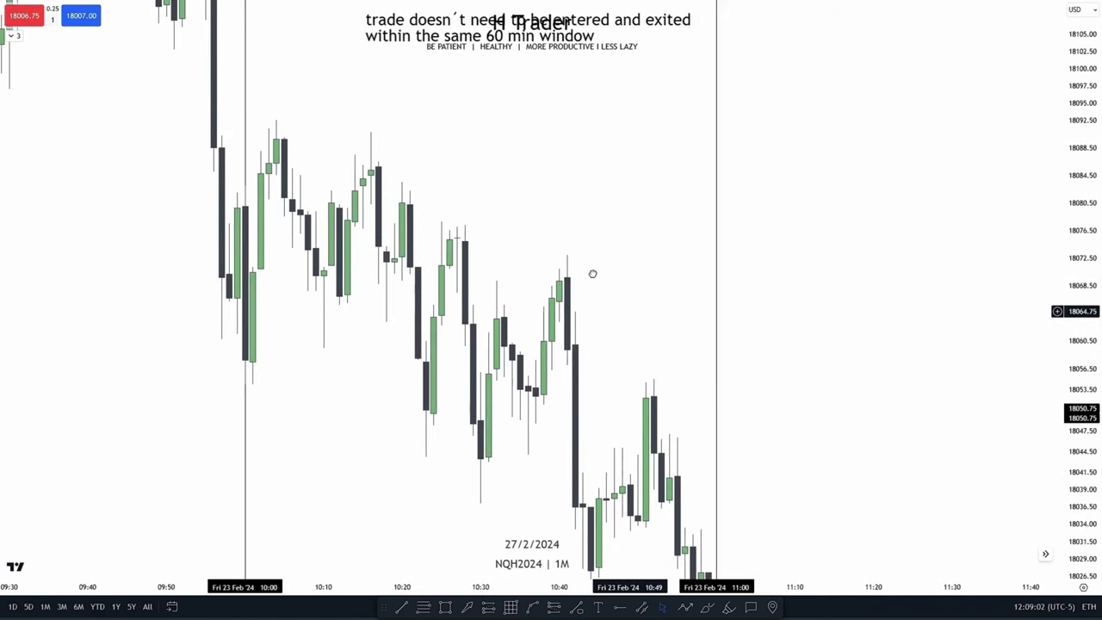
drag(458, 530, 392, 545)
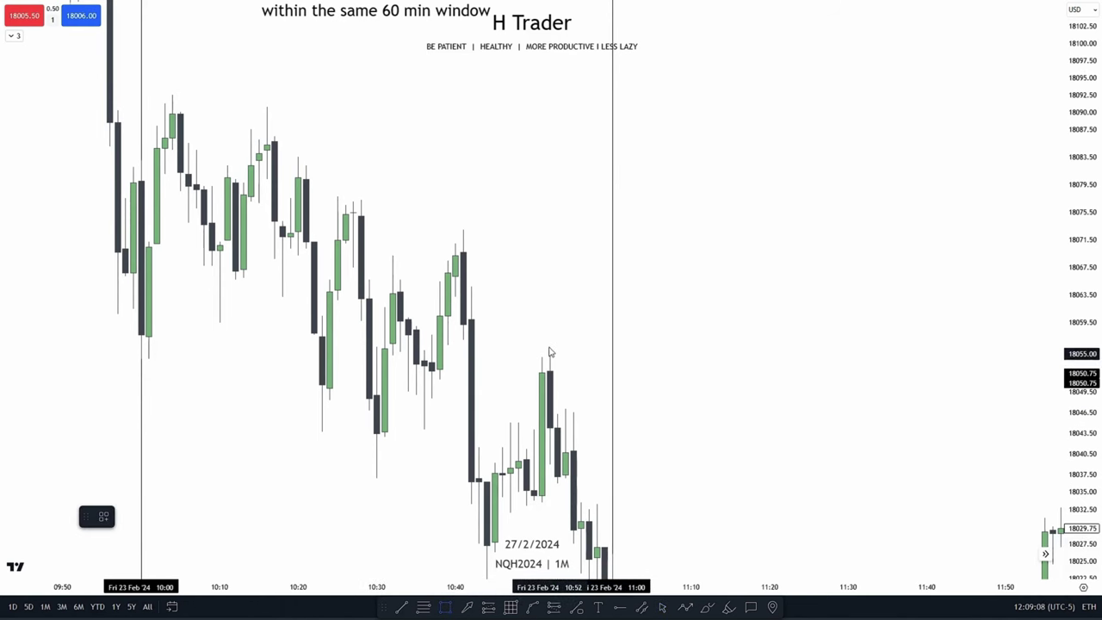
drag(463, 340, 486, 451)
drag(480, 394, 754, 395)
click(706, 502)
drag(711, 476, 701, 420)
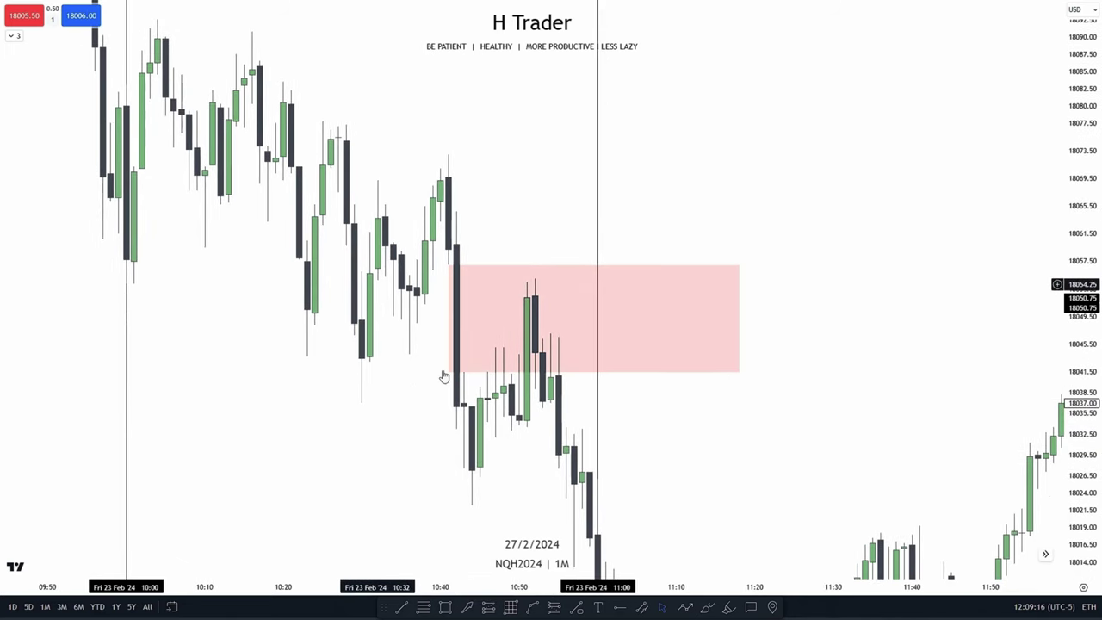
Place a short position at the lower edge of the fair value gap, with entry 18041.50 at 10:46 and stop 18064.75.
click(487, 379)
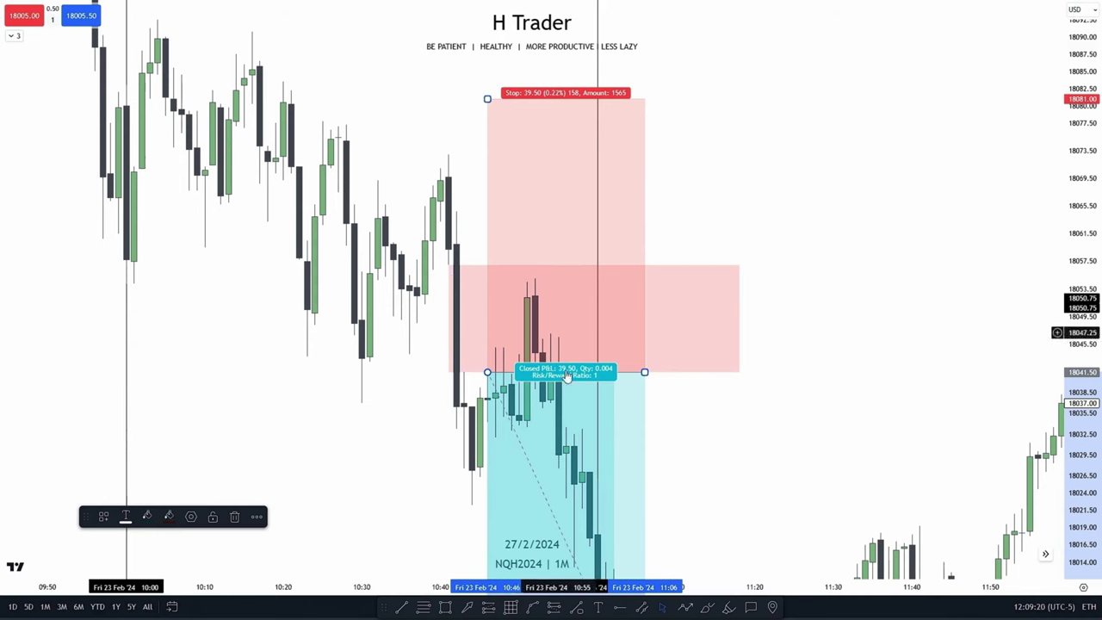
drag(720, 462, 723, 468)
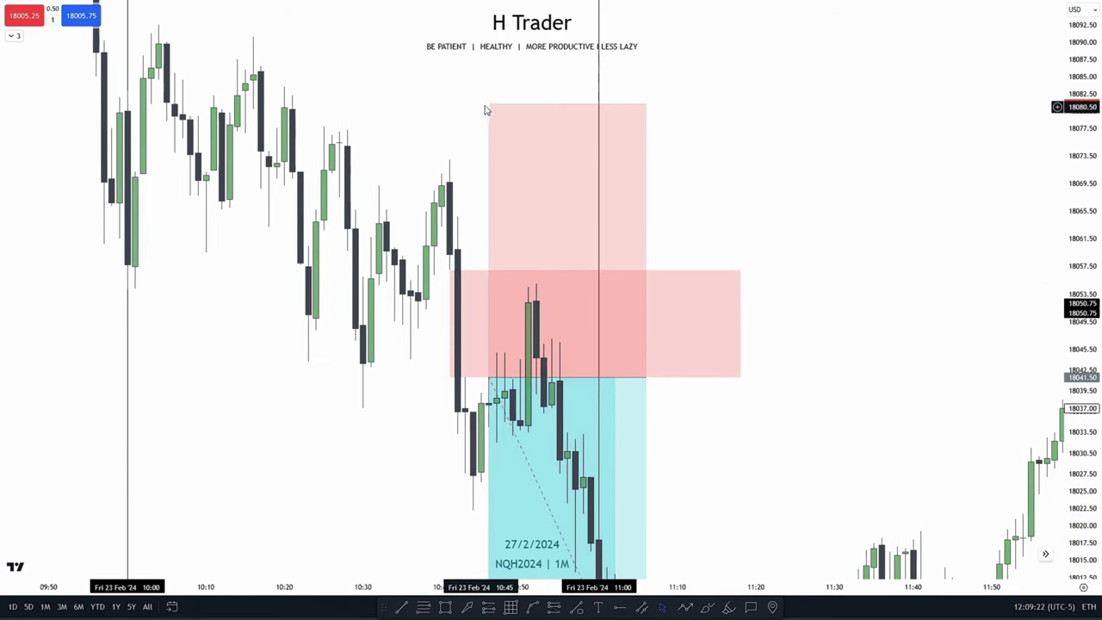
drag(487, 105, 487, 216)
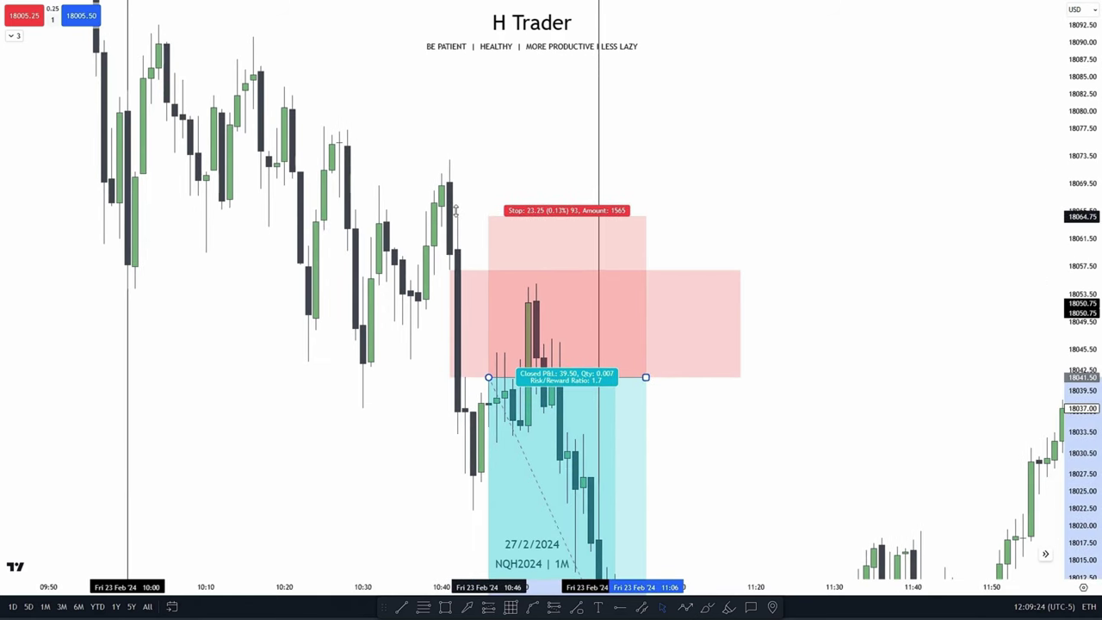
click(425, 215)
Examine the 17999.25 liquidity line from the early-morning low, the 18121.50 line near 09:30 and their relation to the short position.
scroll(319, 396, down, 2)
drag(408, 369, 370, 286)
drag(1083, 198, 1082, 402)
scroll(742, 349, down, 3)
scroll(675, 376, down, 6)
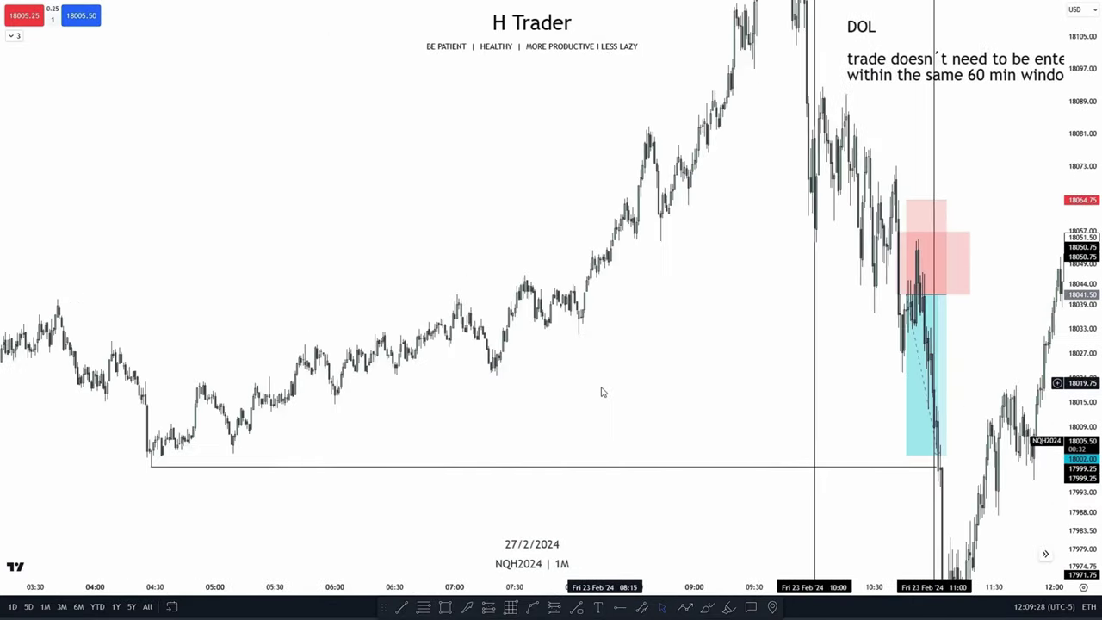
drag(531, 379, 447, 379)
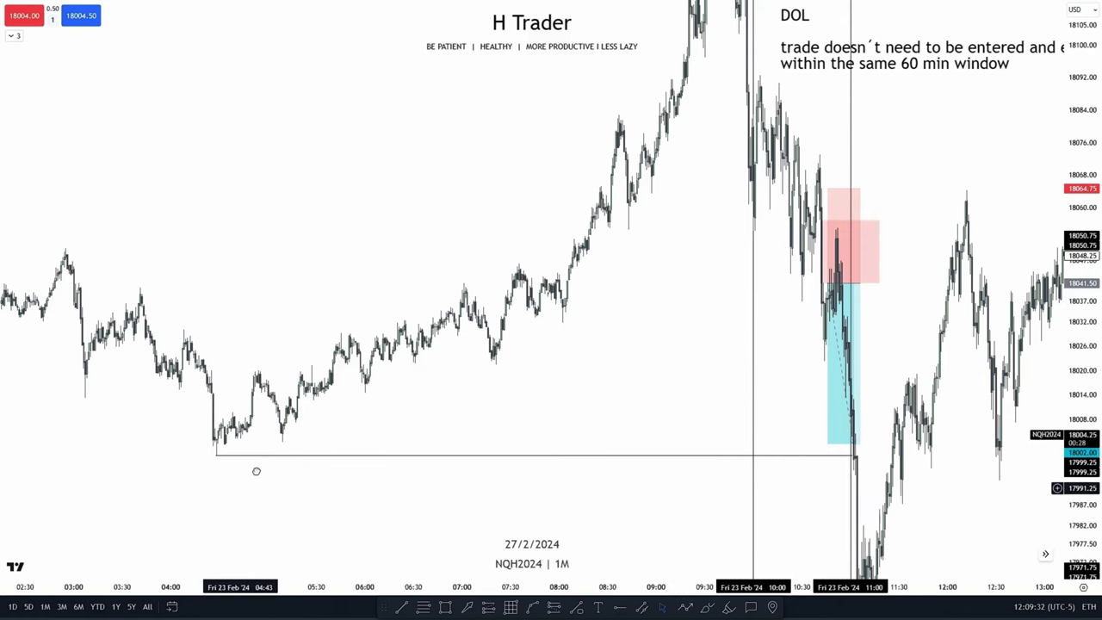
drag(358, 416, 357, 384)
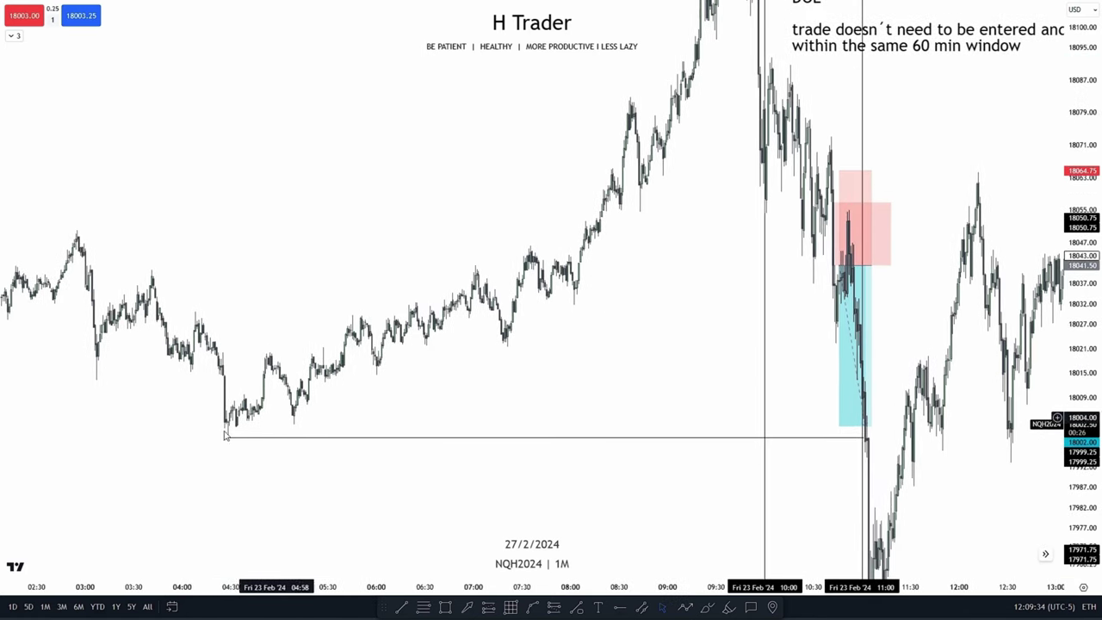
drag(341, 240, 304, 257)
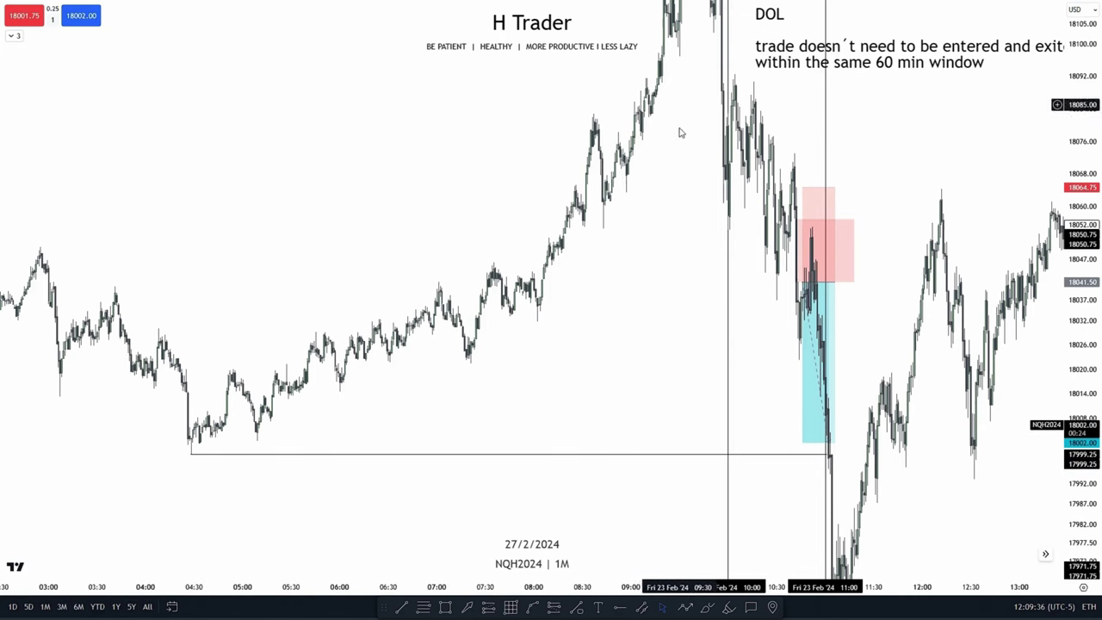
scroll(580, 215, up, 3)
drag(520, 233, 487, 346)
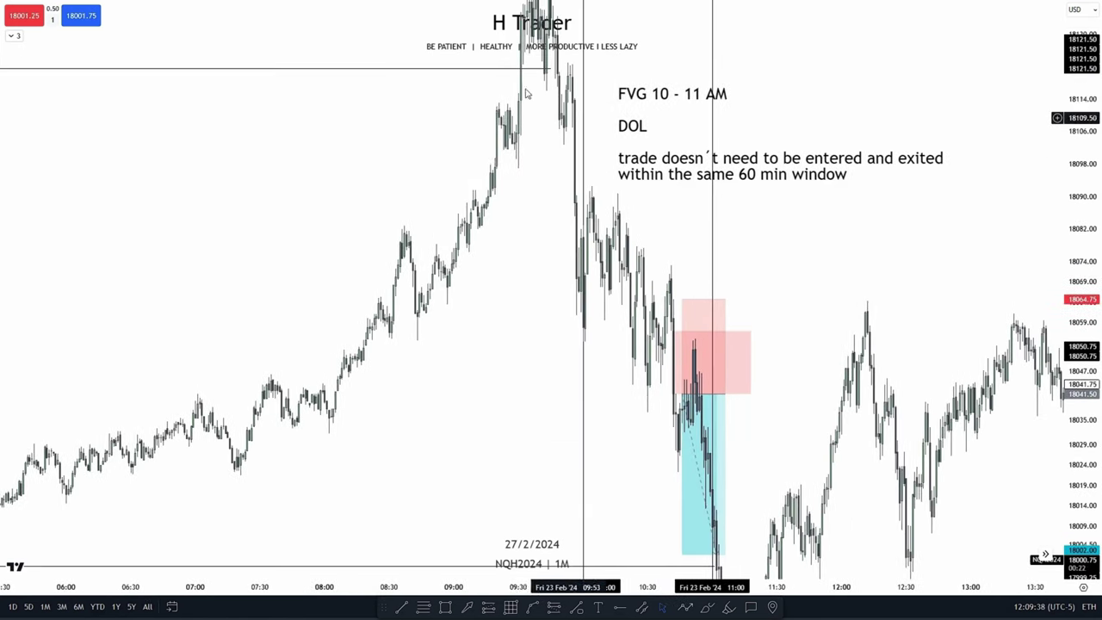
drag(511, 306, 482, 270)
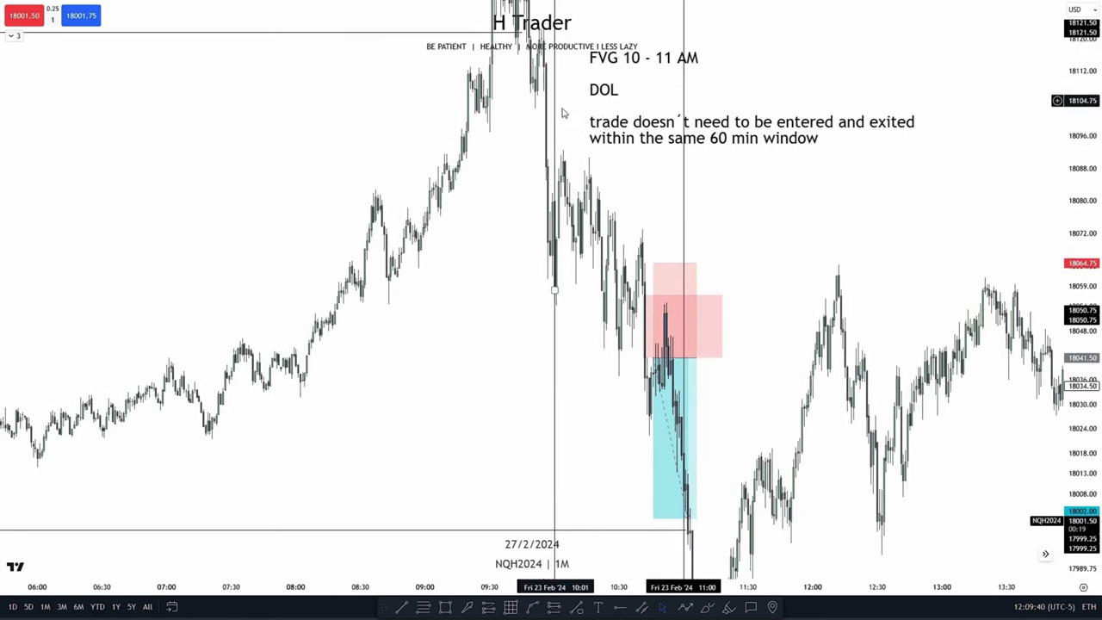
scroll(790, 255, down, 4)
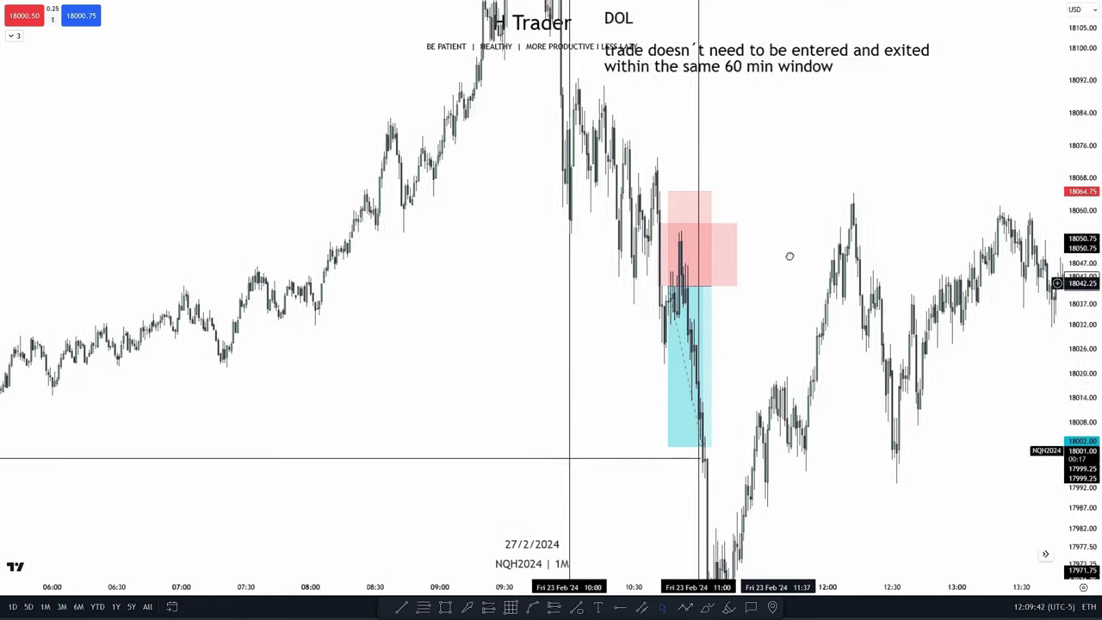
scroll(642, 356, down, 3)
Lower the short position's target to 17999.00, at the liquidity line drawn from the early-morning low.
click(841, 413)
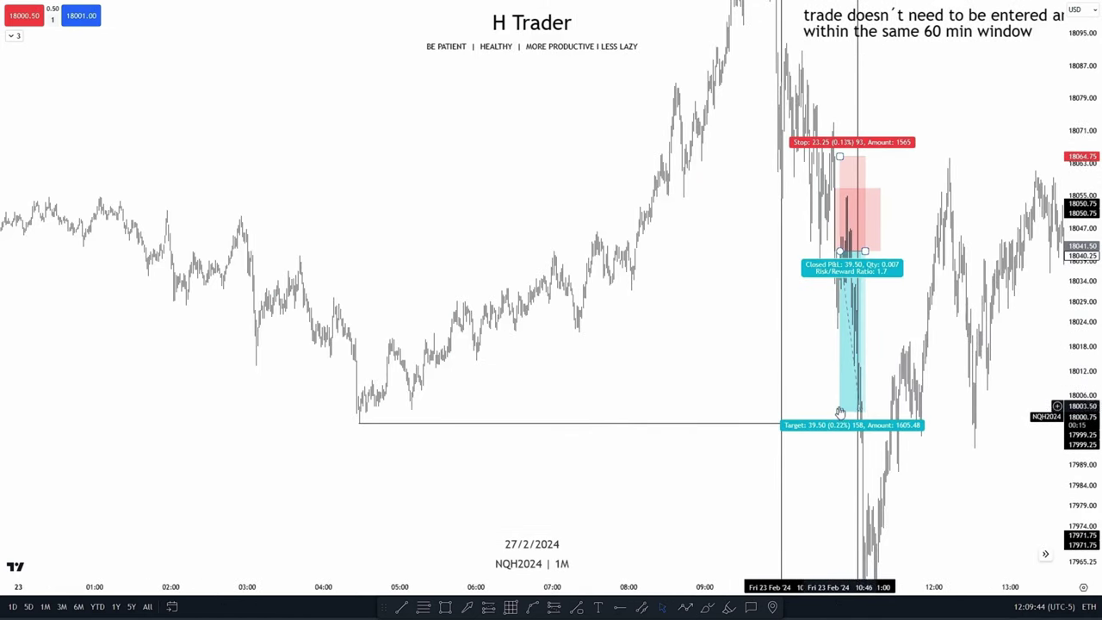
mouse_move(840, 413)
mouse_down()
mouse_move(497, 431)
mouse_move(502, 410)
mouse_up()
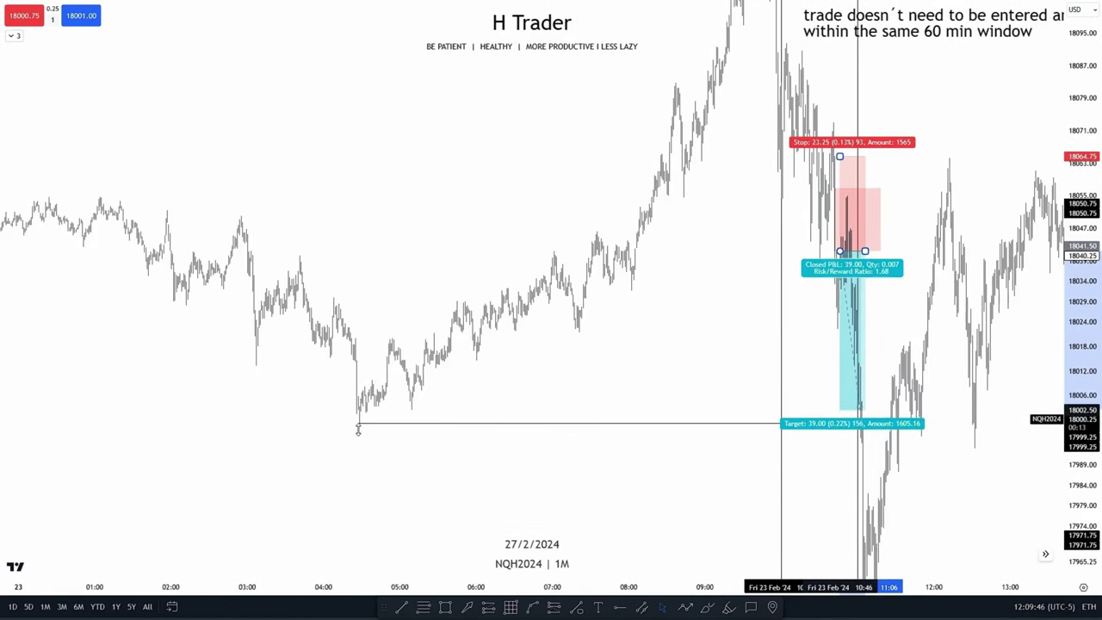
scroll(504, 344, up, 3)
drag(767, 409, 766, 423)
drag(725, 389, 703, 436)
Examine the 23 February trade from the 10:00 price action through the short entry in the gap to its target after 11:00.
drag(1072, 421, 1072, 250)
drag(779, 376, 915, 342)
scroll(915, 342, up, 6)
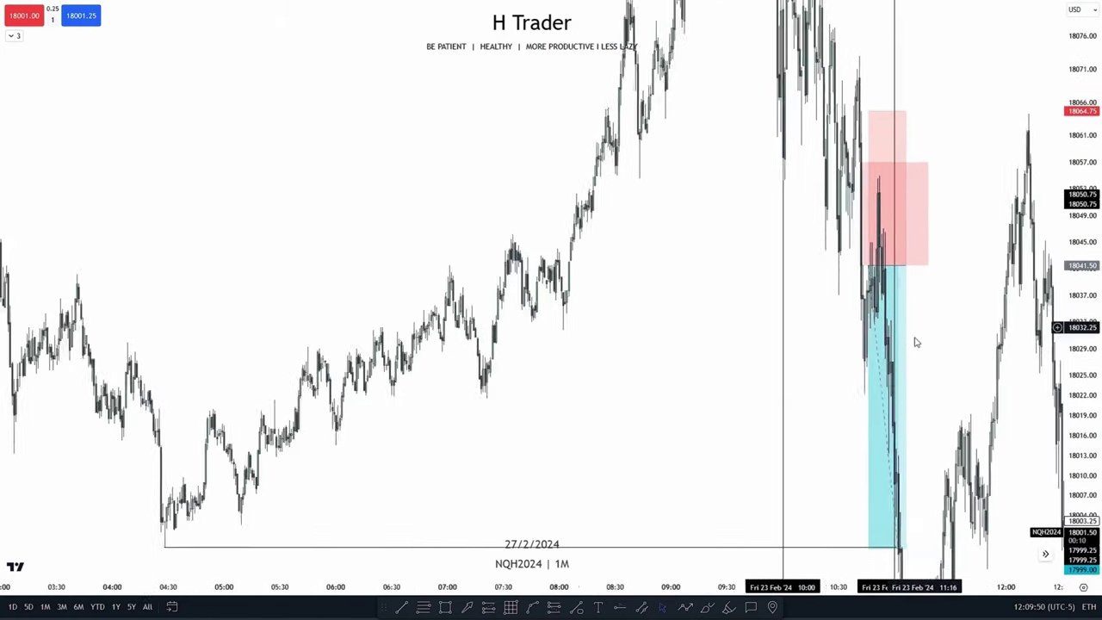
scroll(866, 353, up, 3)
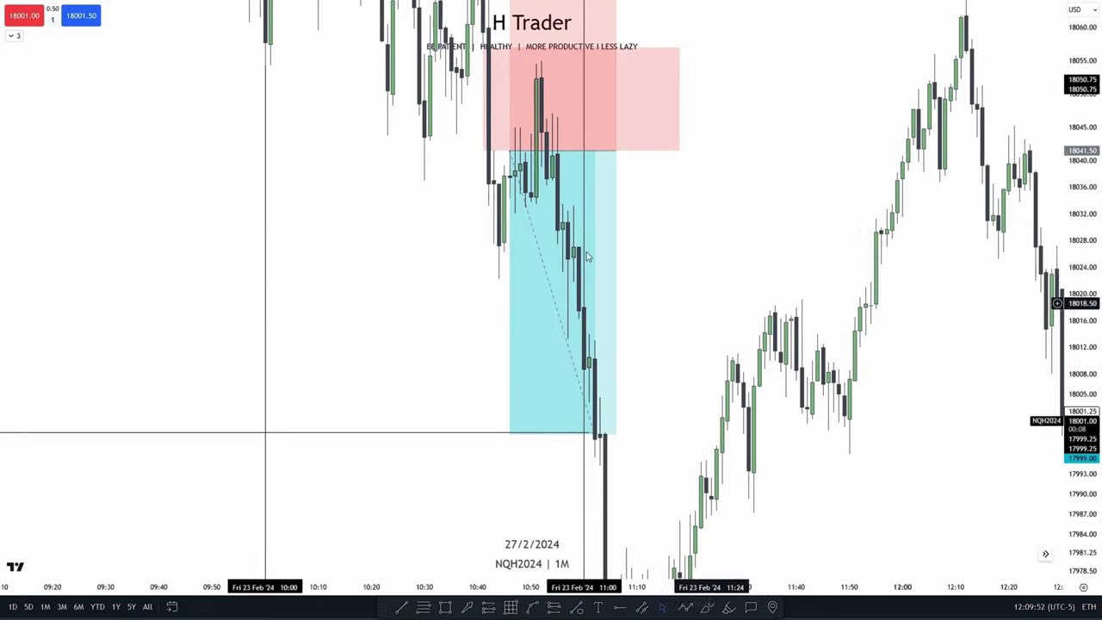
drag(671, 320, 715, 471)
drag(794, 166, 801, 291)
drag(801, 227, 801, 296)
drag(535, 90, 493, 154)
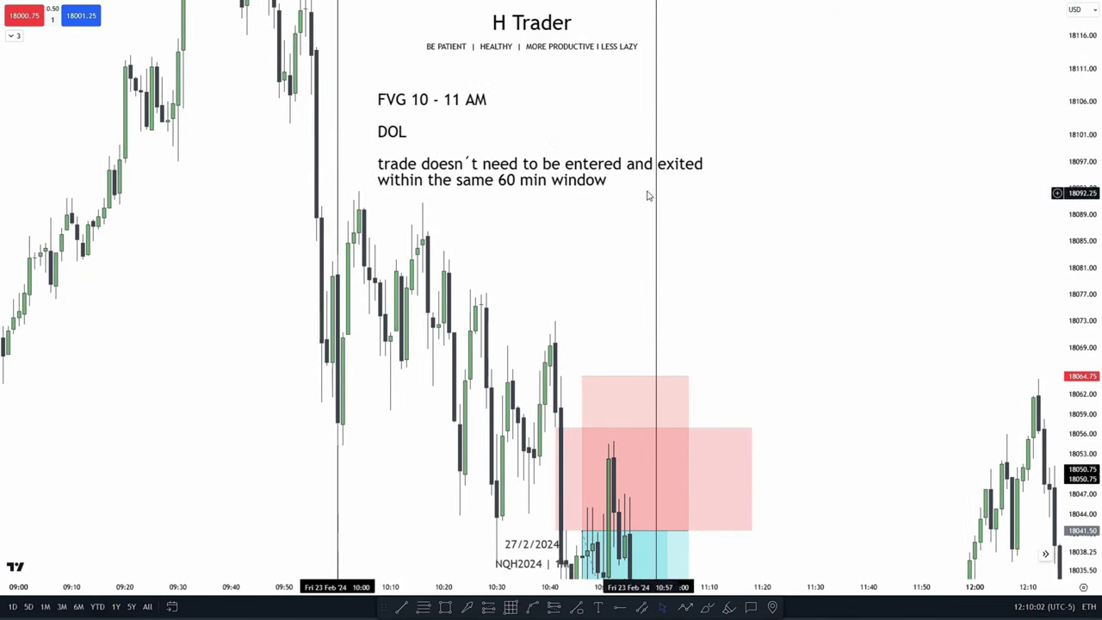
drag(824, 248, 768, 111)
drag(777, 345, 767, 247)
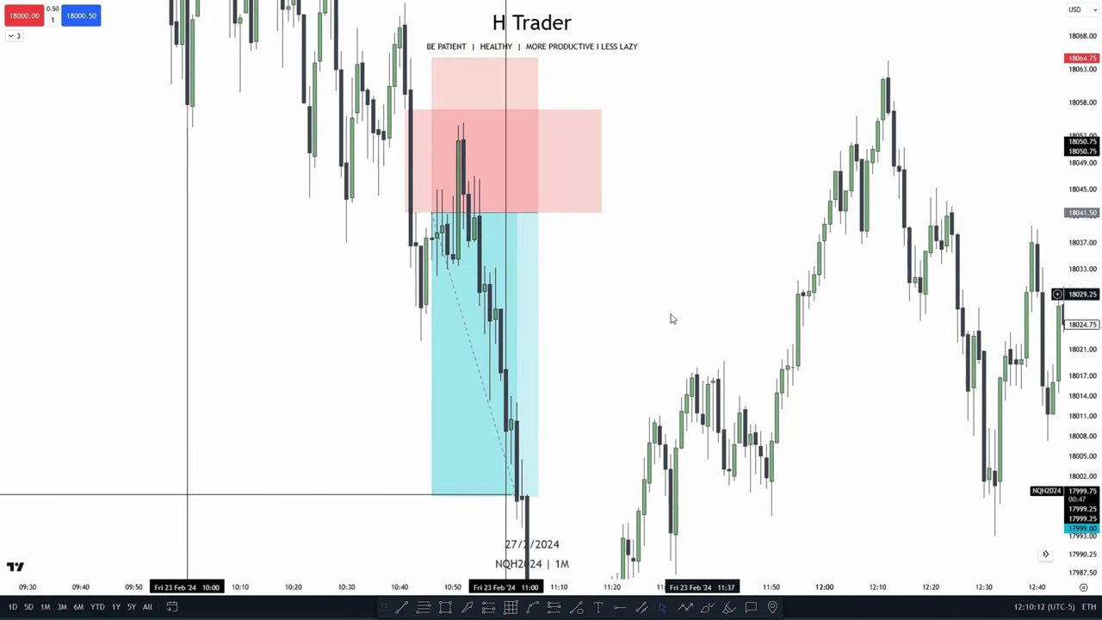
drag(672, 318, 765, 172)
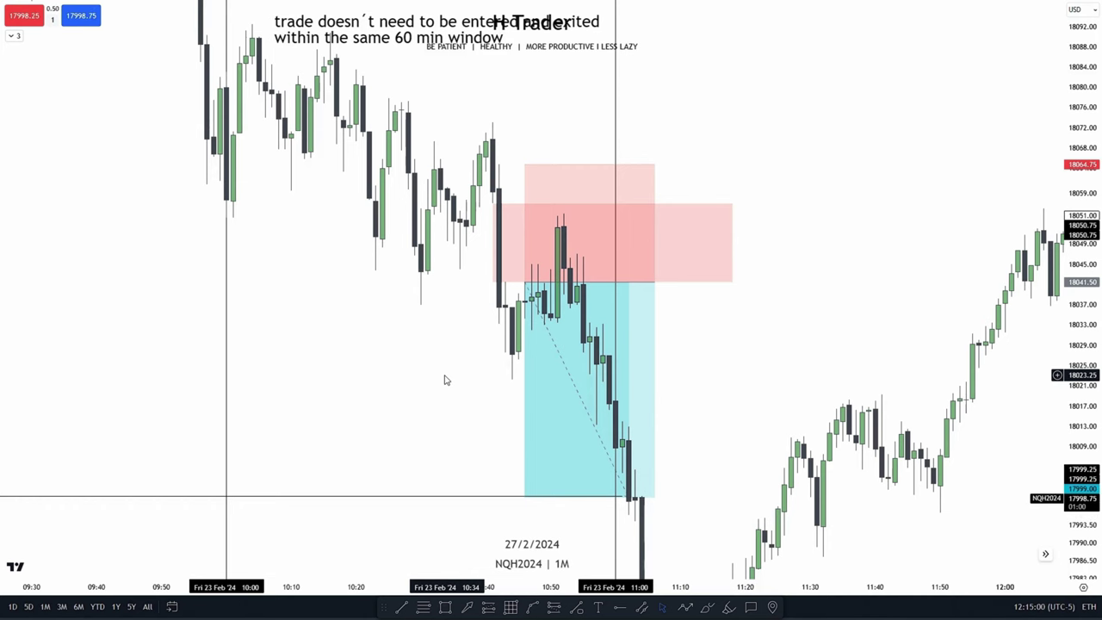
Draw a Fibonacci retracement from the 18073.00 high at about 10:41 to the 18022.25 low at about 10:44.
drag(511, 422, 564, 441)
scroll(785, 346, up, 2)
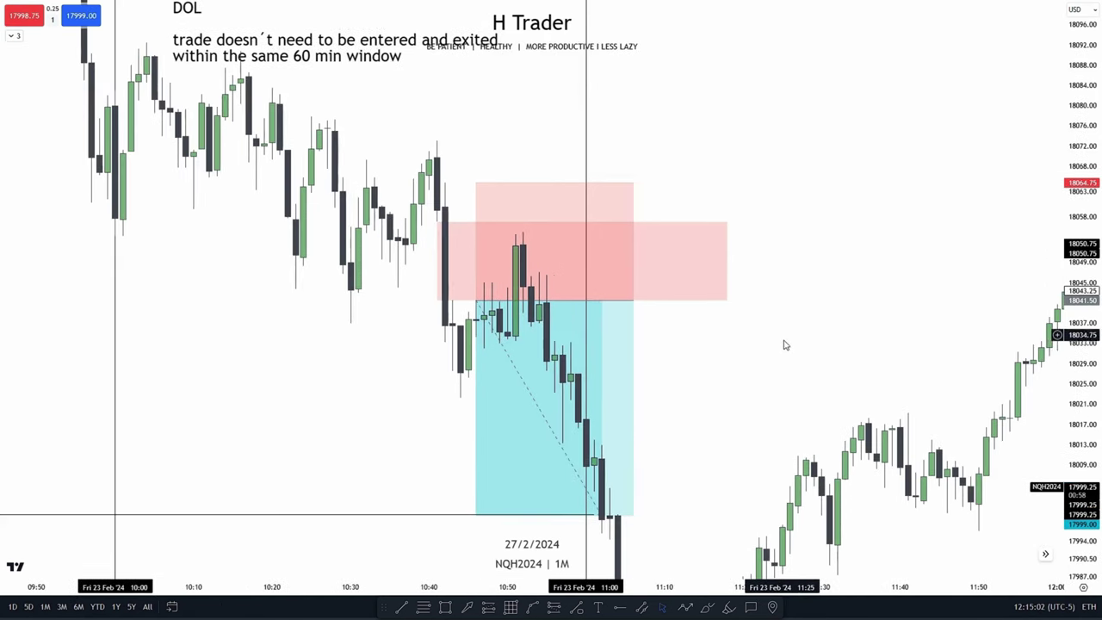
drag(749, 368, 748, 376)
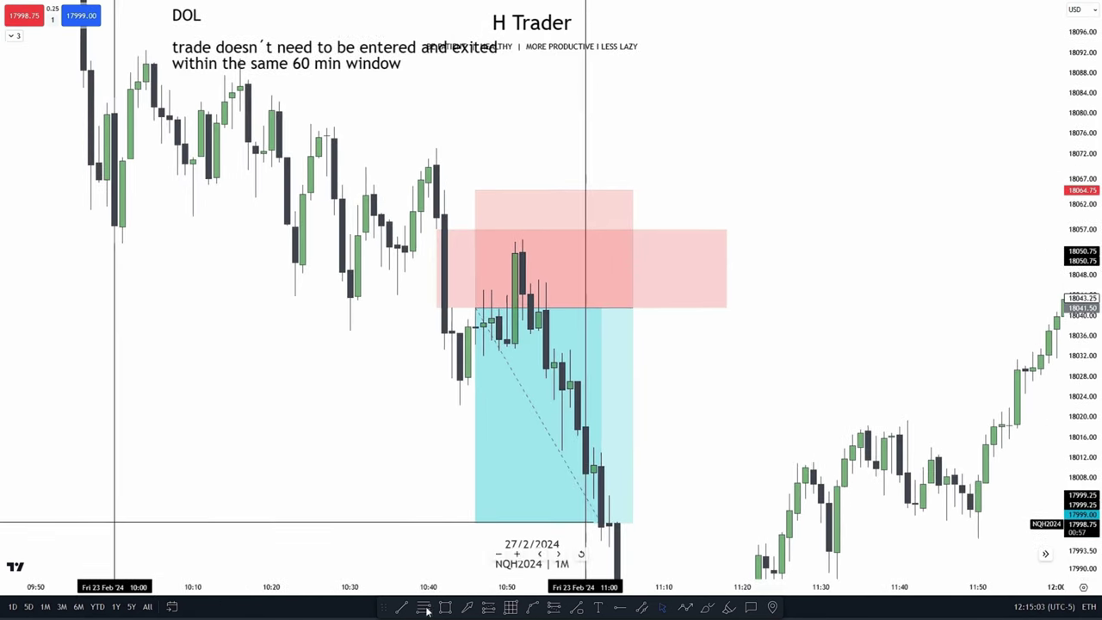
click(436, 148)
click(459, 415)
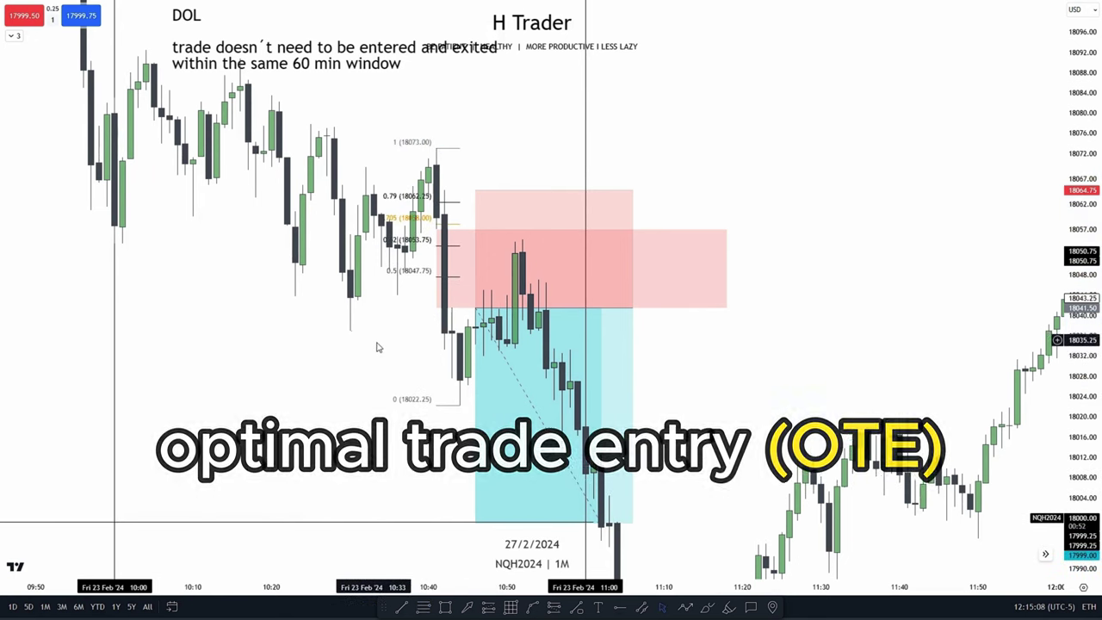
click(390, 348)
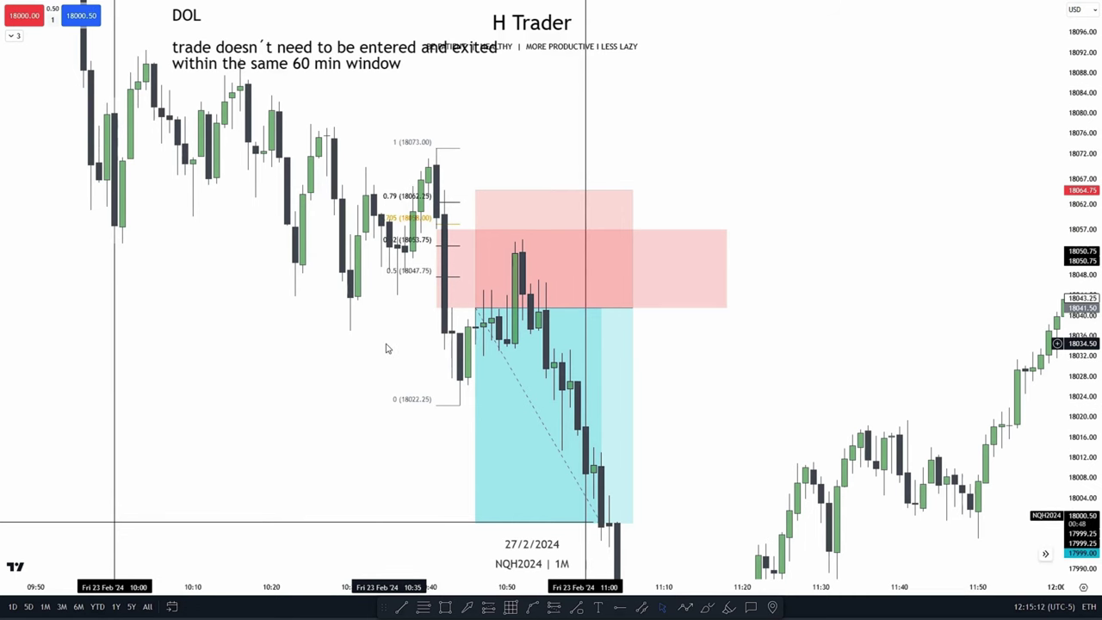
Show the hidden ICT Killzones & Pivots [TFO] indicator on the chart and collapse the indicator list.
scroll(386, 348, down, 3)
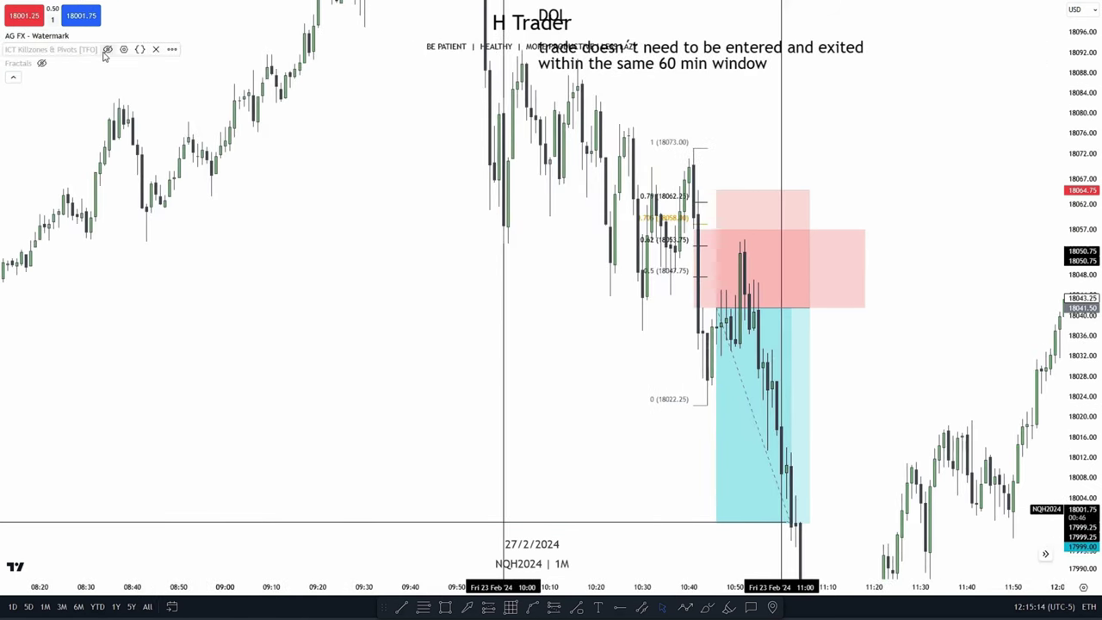
click(108, 50)
click(14, 78)
scroll(180, 196, down, 4)
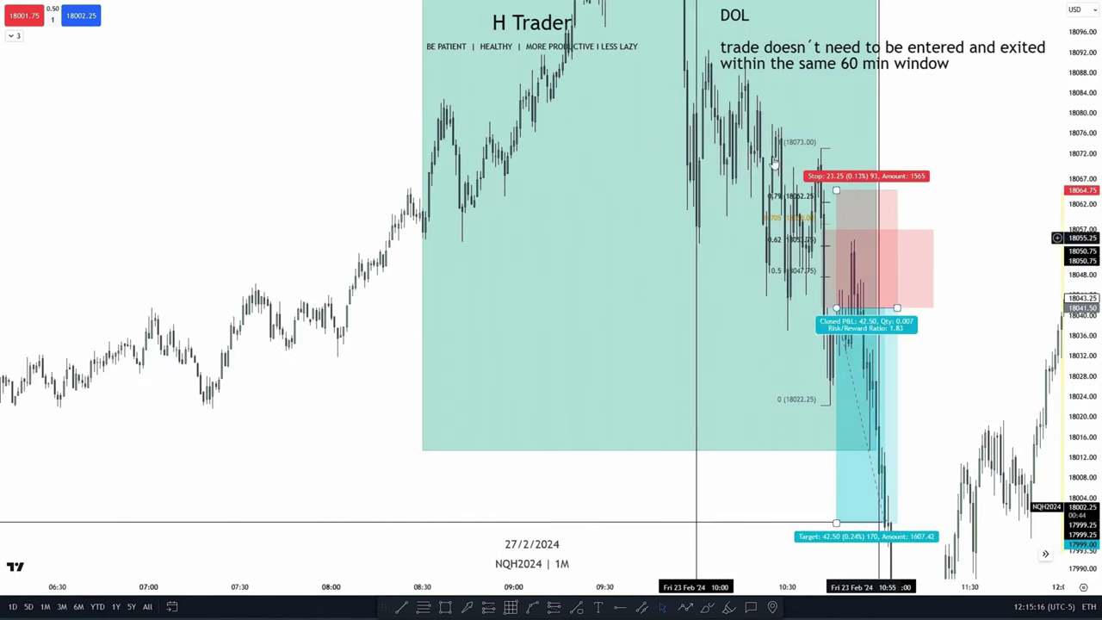
scroll(342, 418, down, 5)
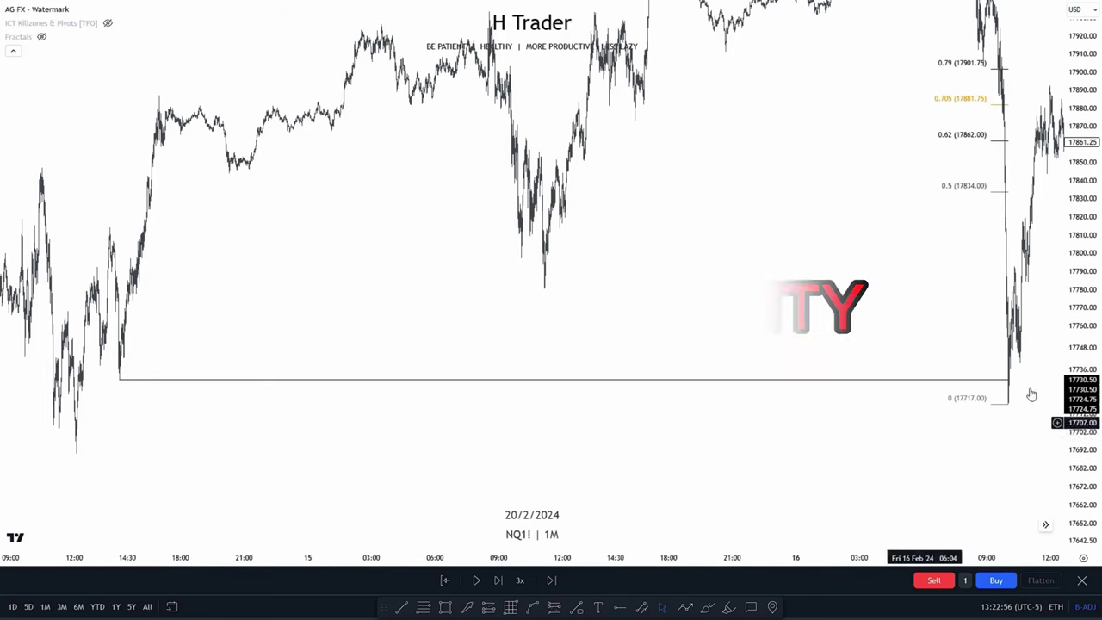
Examine the 16 February NQ1! one-minute price action around the 17730.50 liquidity line at 10:00 and the candles up to 11:00.
drag(907, 347, 801, 351)
scroll(800, 350, up, 4)
right_click(733, 348)
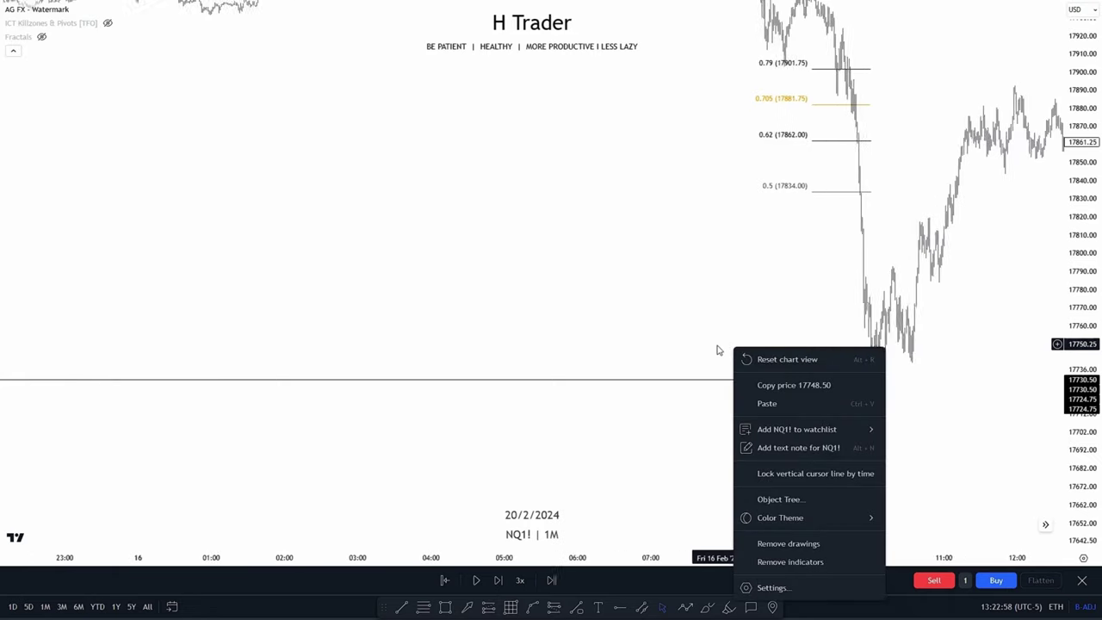
click(683, 335)
scroll(658, 338, up, 7)
scroll(627, 355, up, 4)
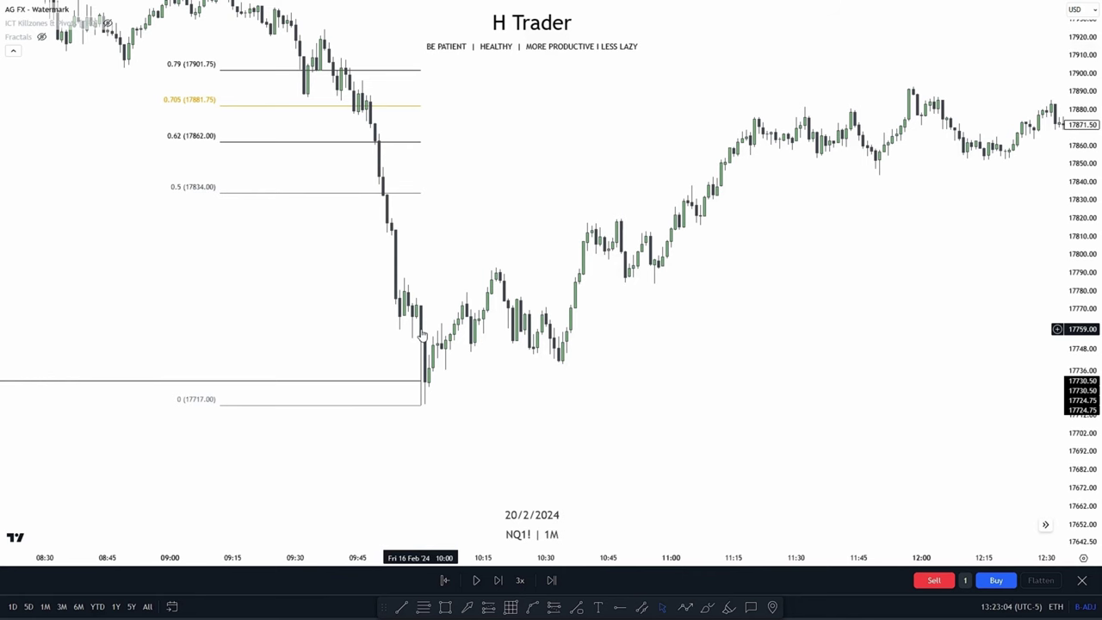
drag(524, 387, 540, 394)
drag(1082, 329, 1081, 60)
drag(483, 403, 498, 383)
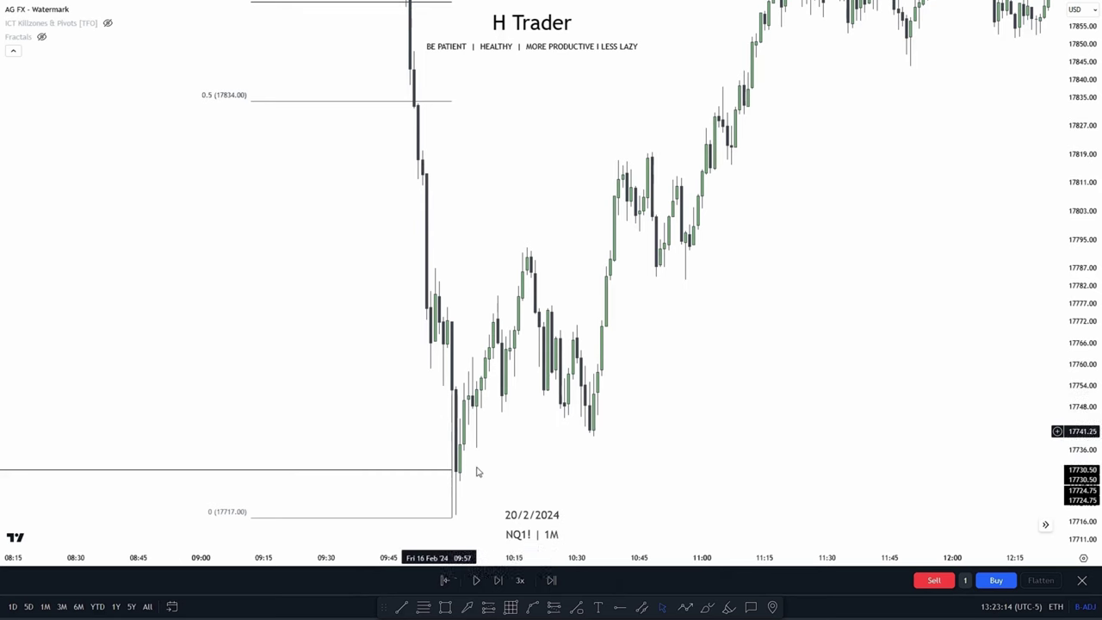
scroll(574, 454, up, 3)
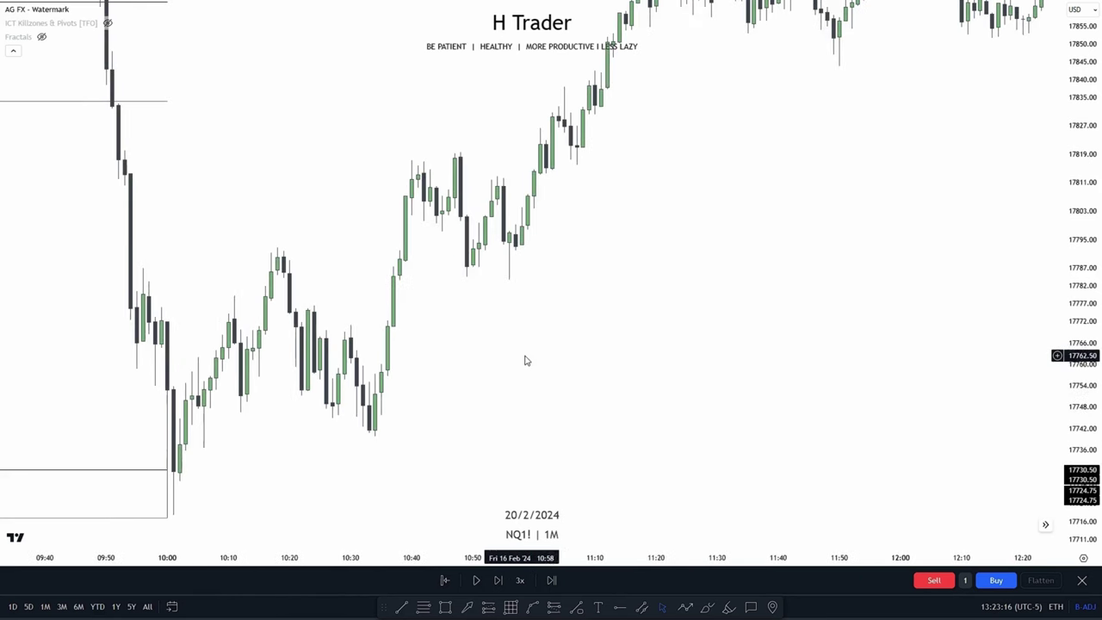
Mark the thin fair value gap at about 17788 with a rectangle from about 10:38 to about 11:21.
drag(525, 360, 583, 460)
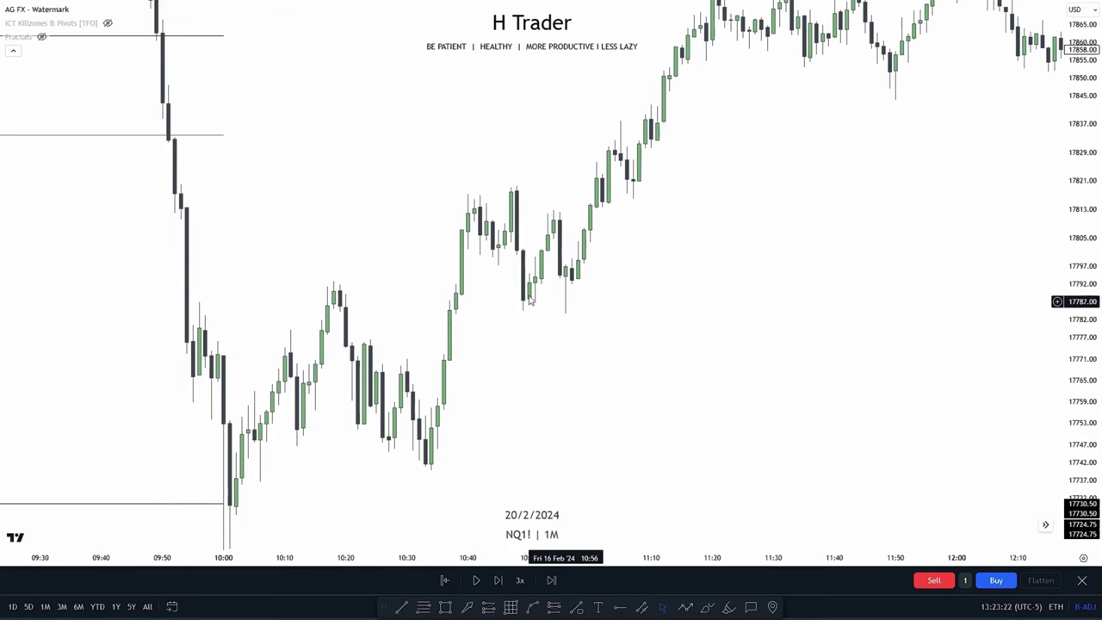
scroll(512, 332, up, 2)
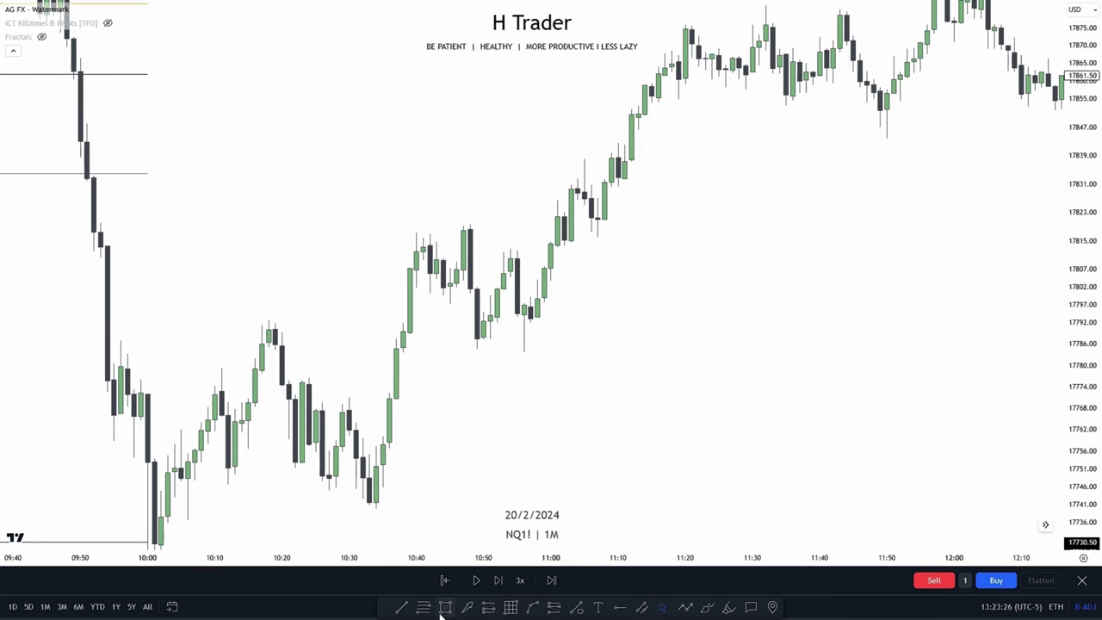
drag(396, 339, 686, 338)
click(692, 337)
click(604, 408)
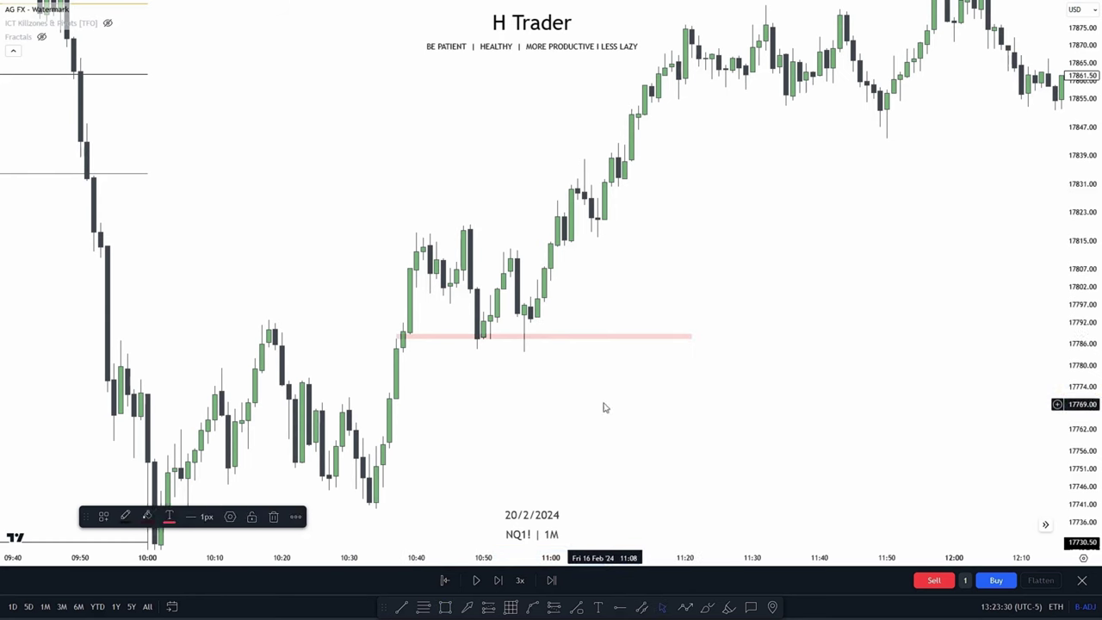
Draw a Fibonacci retracement from the 17739.75 low at 10:34 to the 17819.50 high, and delete it after checking its levels.
drag(1092, 351, 1064, 273)
drag(712, 425, 681, 365)
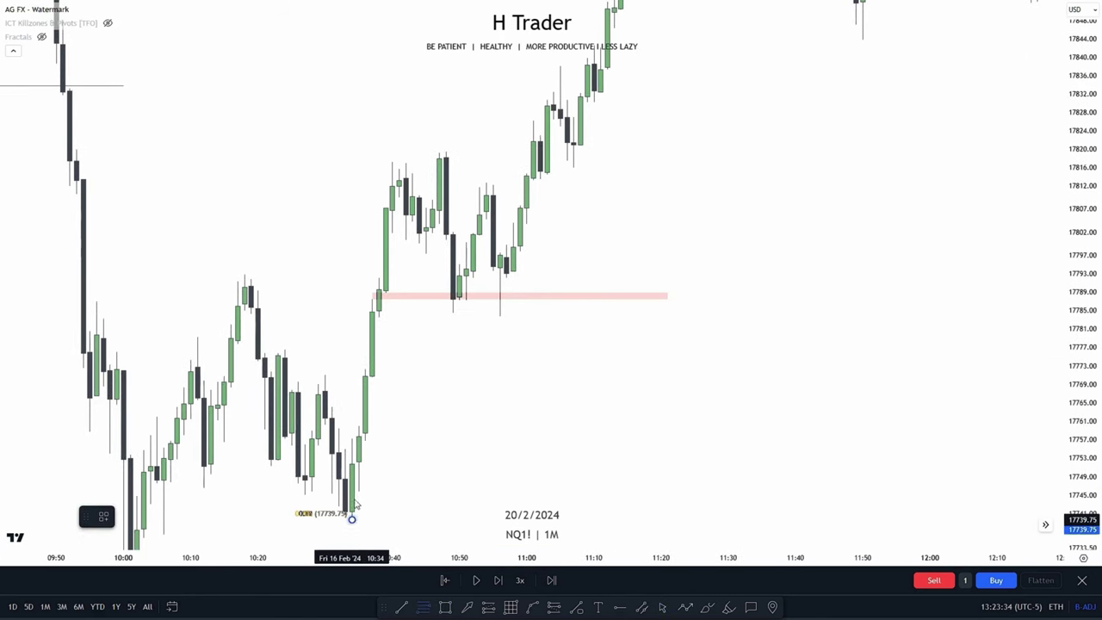
mouse_move(351, 518)
mouse_down()
mouse_move(450, 142)
mouse_move(446, 152)
mouse_up()
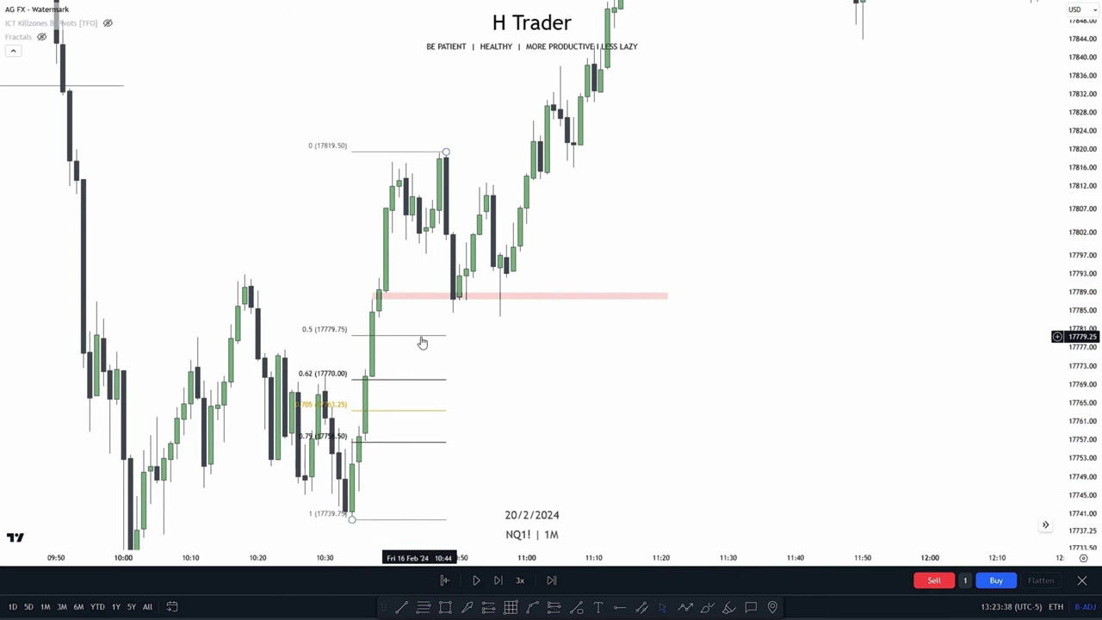
key(Delete)
Place a long position with its entry at 17788.75 on the gap's upper edge and its stop at 17772.25.
scroll(482, 377, up, 3)
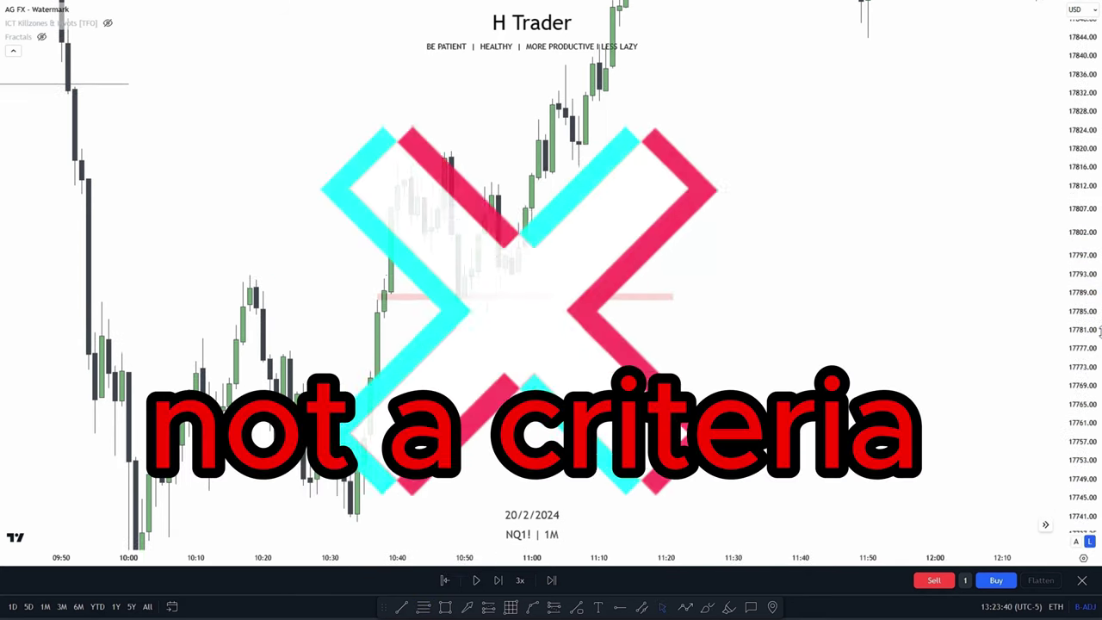
drag(445, 373, 490, 383)
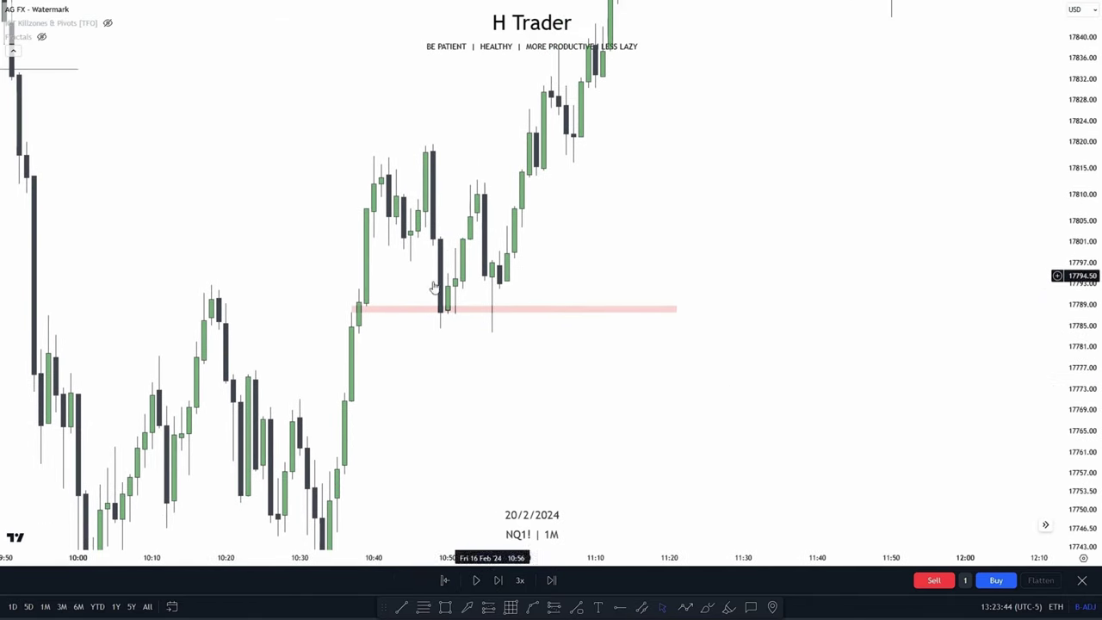
click(368, 308)
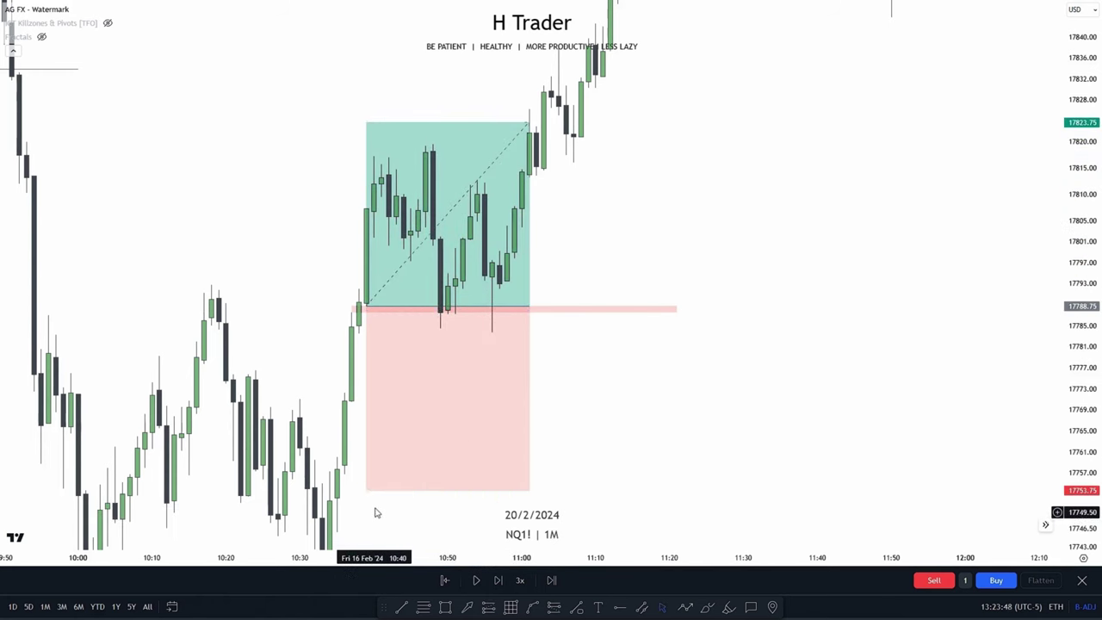
drag(369, 490, 347, 389)
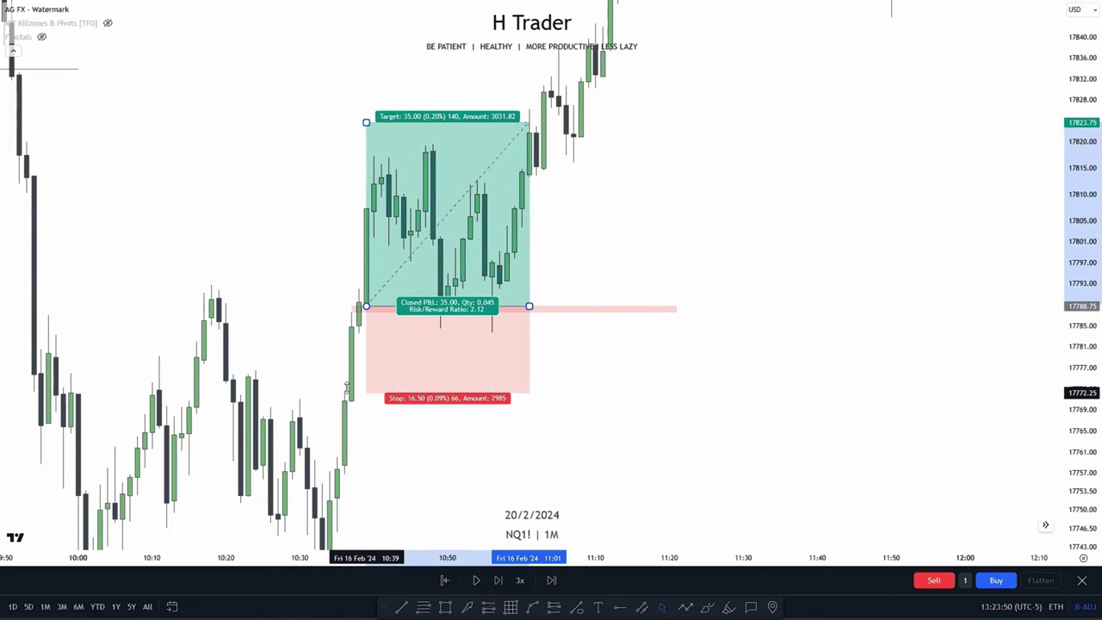
click(655, 406)
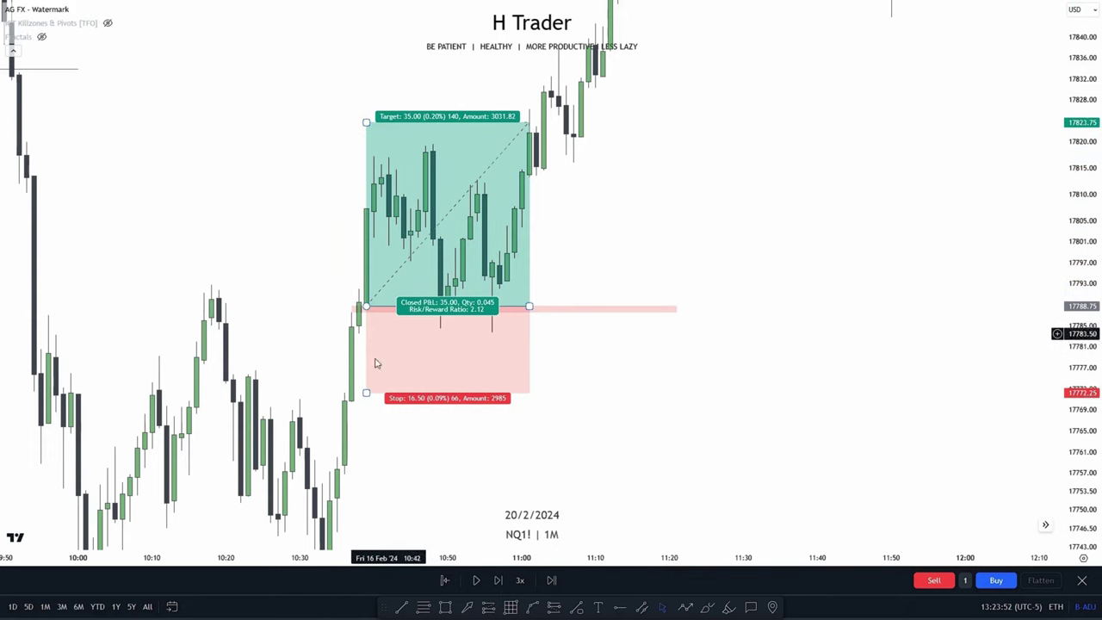
Raise the long position's target to 17837.25, above the 10:39 to 11:01 price action.
drag(699, 408, 737, 456)
drag(1068, 234, 1068, 487)
scroll(689, 380, down, 1)
scroll(591, 341, down, 2)
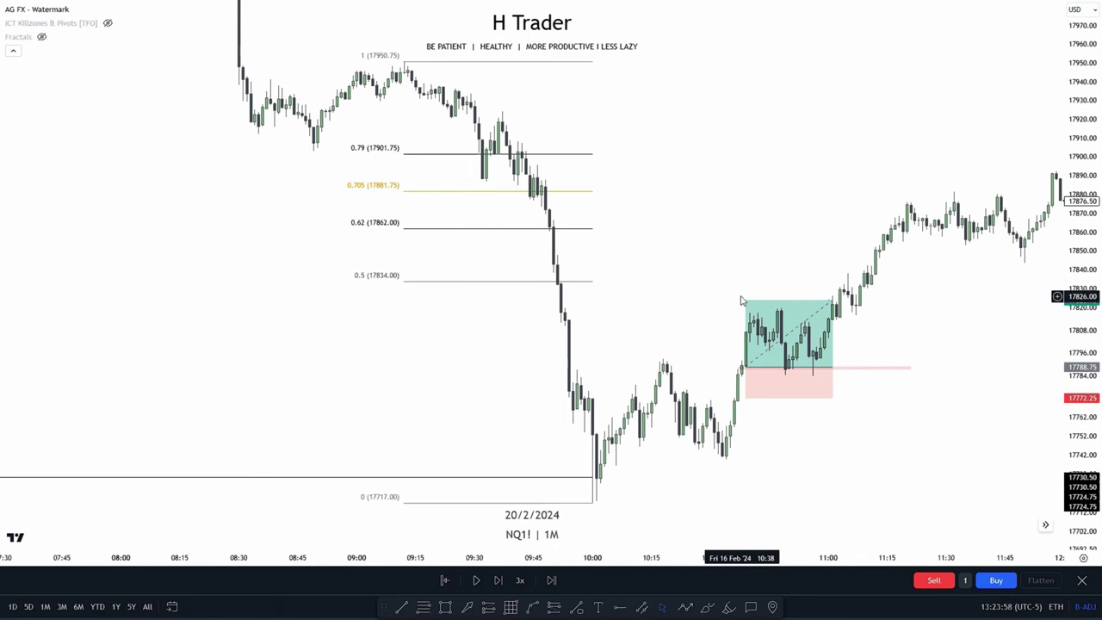
drag(746, 301, 746, 278)
drag(575, 281, 583, 274)
scroll(637, 298, up, 5)
drag(1082, 336, 1082, 125)
drag(814, 315, 806, 278)
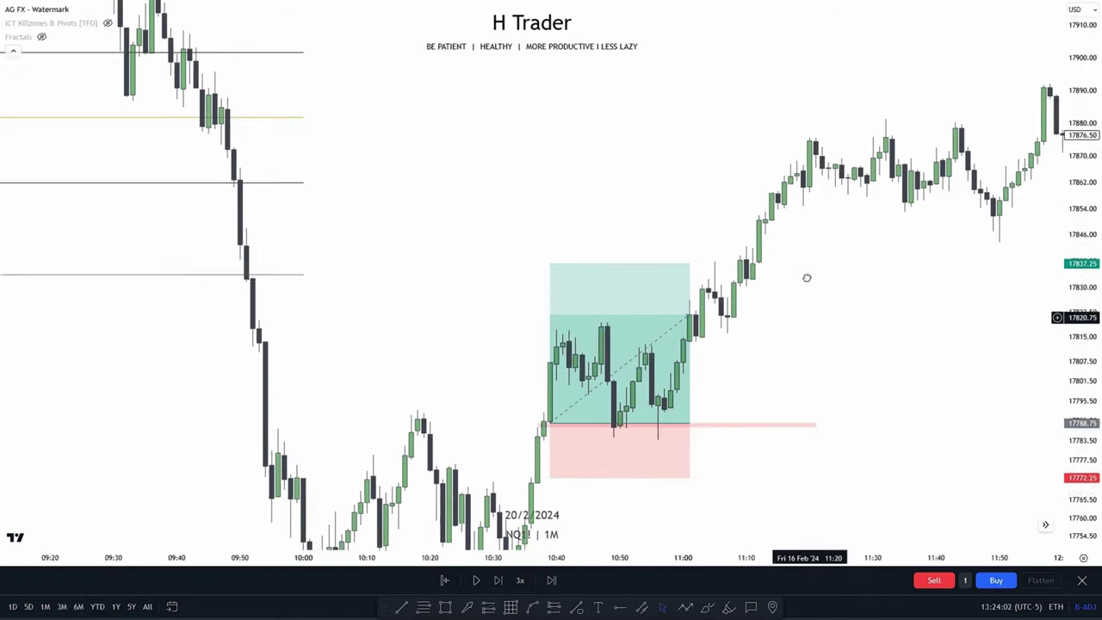
scroll(927, 258, up, 2)
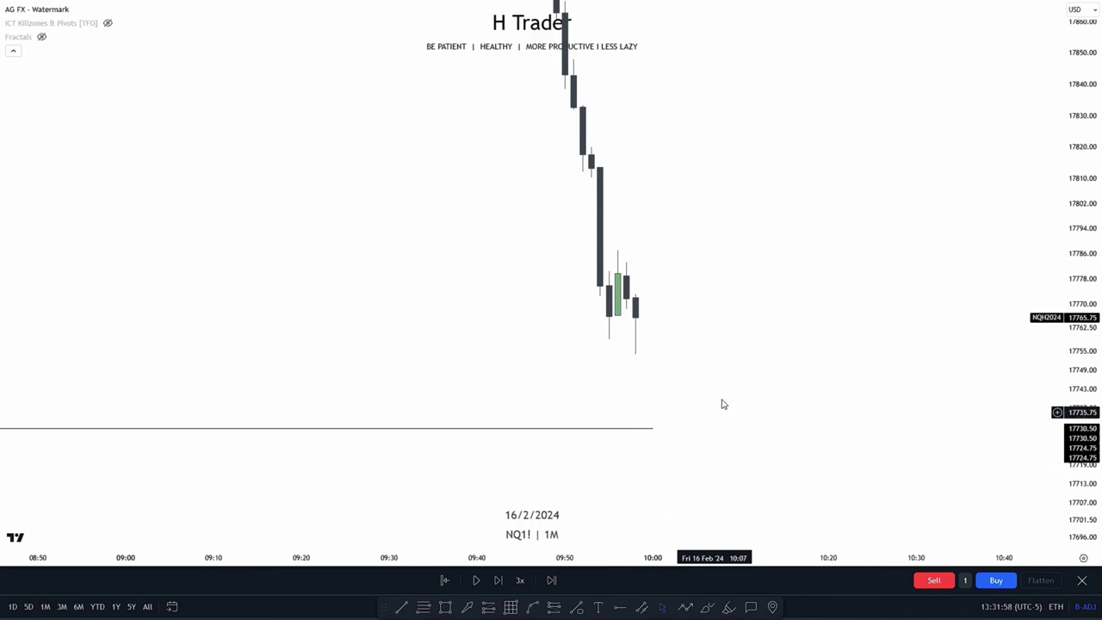
Trace the 17730.50 liquidity line back to its origin on 14 February and return to the candles before 10:00.
scroll(723, 404, down, 10)
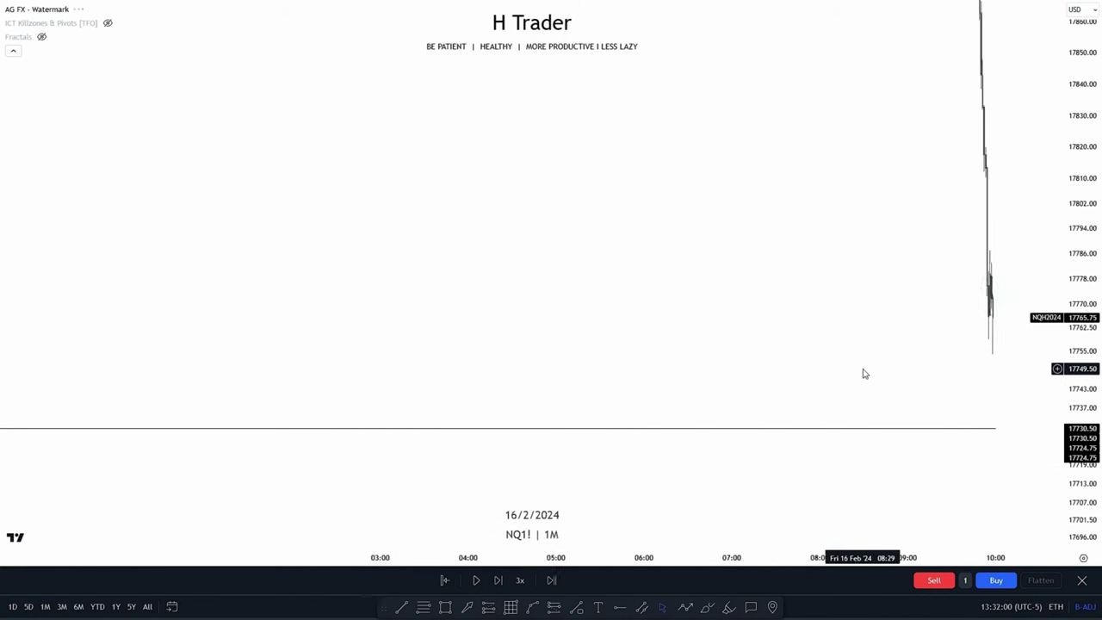
scroll(865, 374, down, 10)
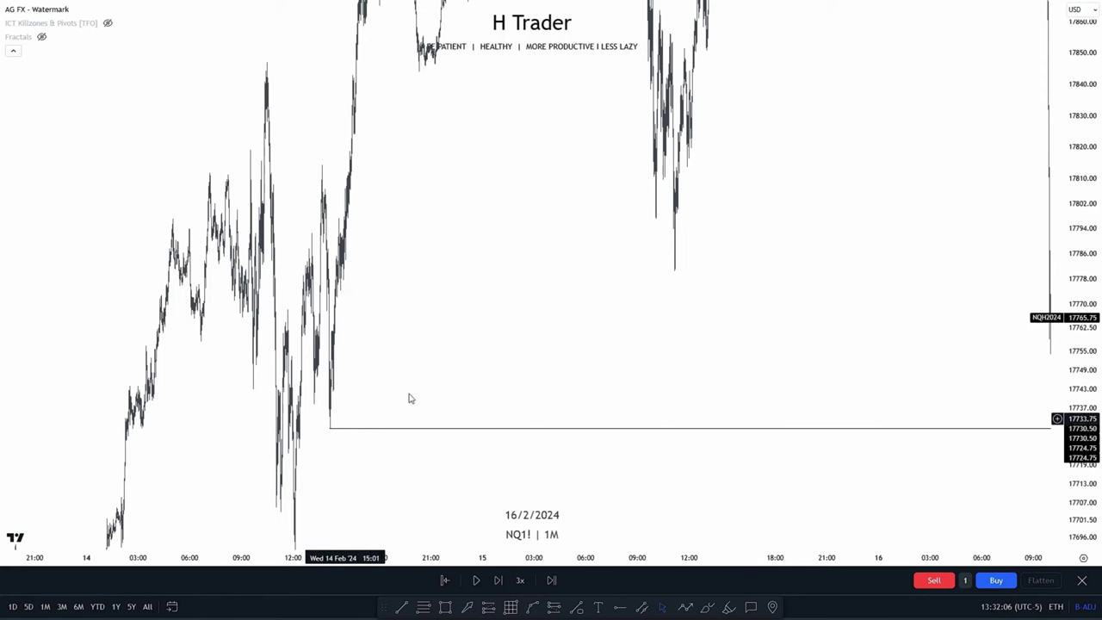
scroll(602, 364, up, 10)
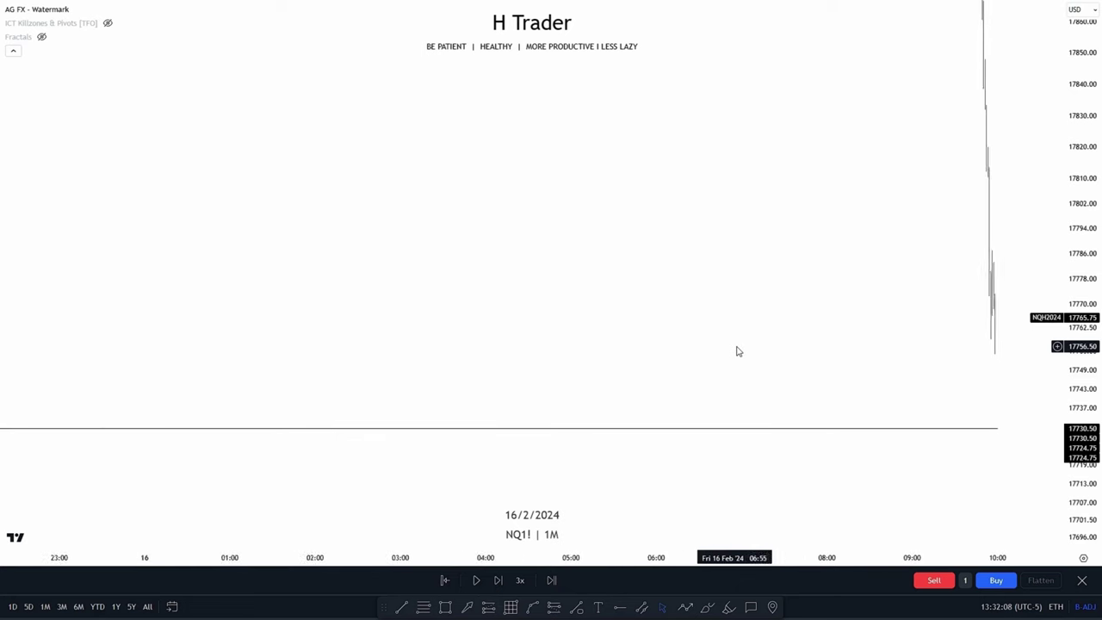
scroll(736, 351, up, 10)
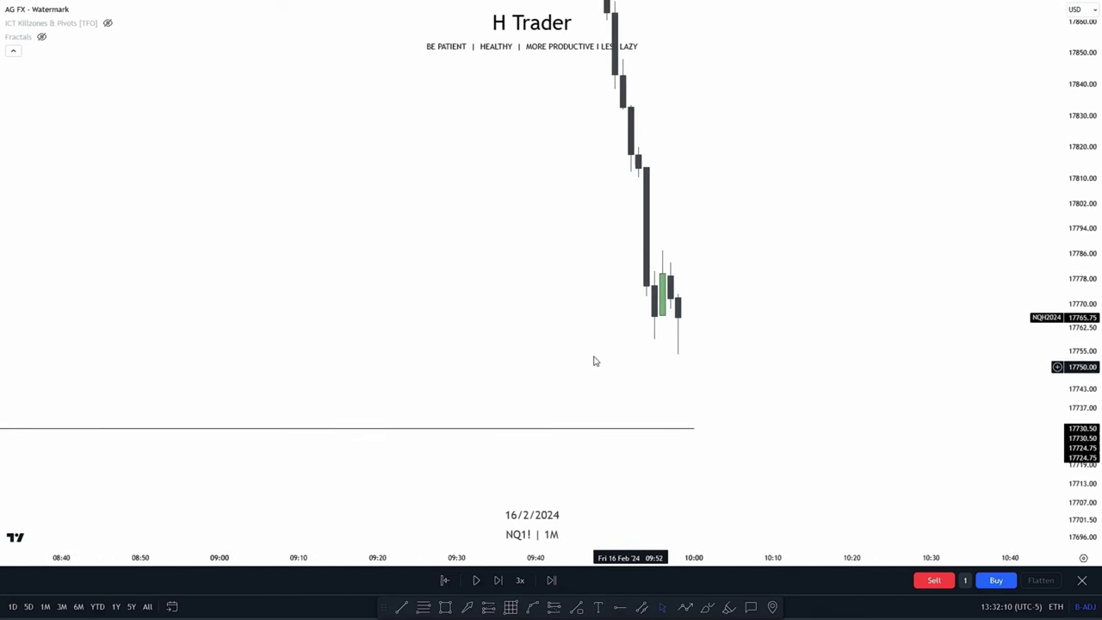
drag(538, 353, 467, 357)
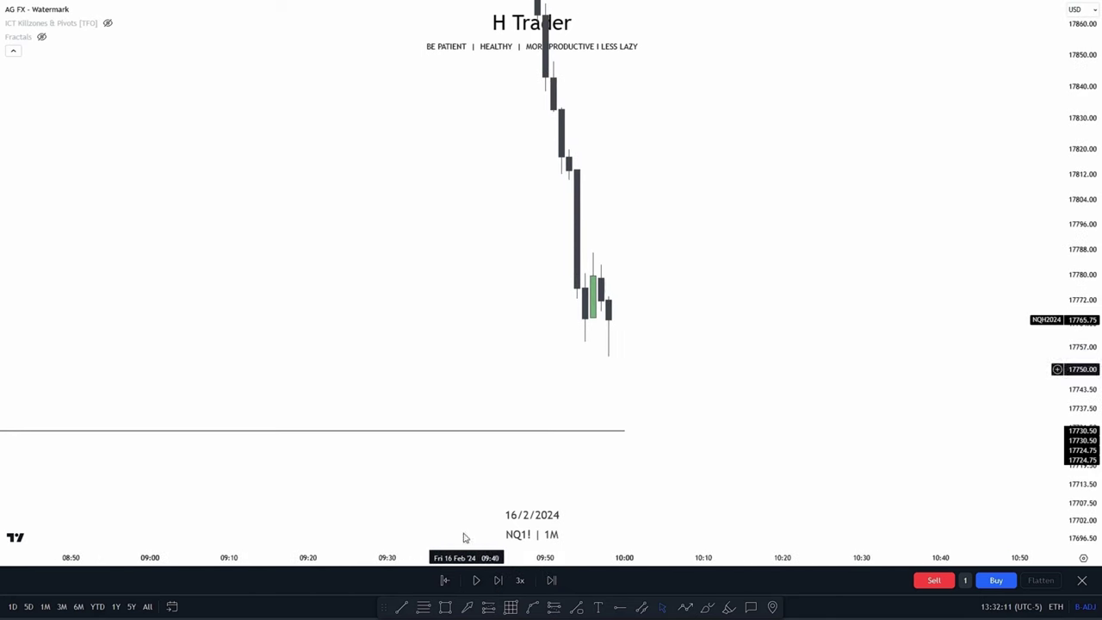
Replay the 16 February session from the 9:58 candle through the 17730.50 liquidity line to about 10:18.
click(475, 581)
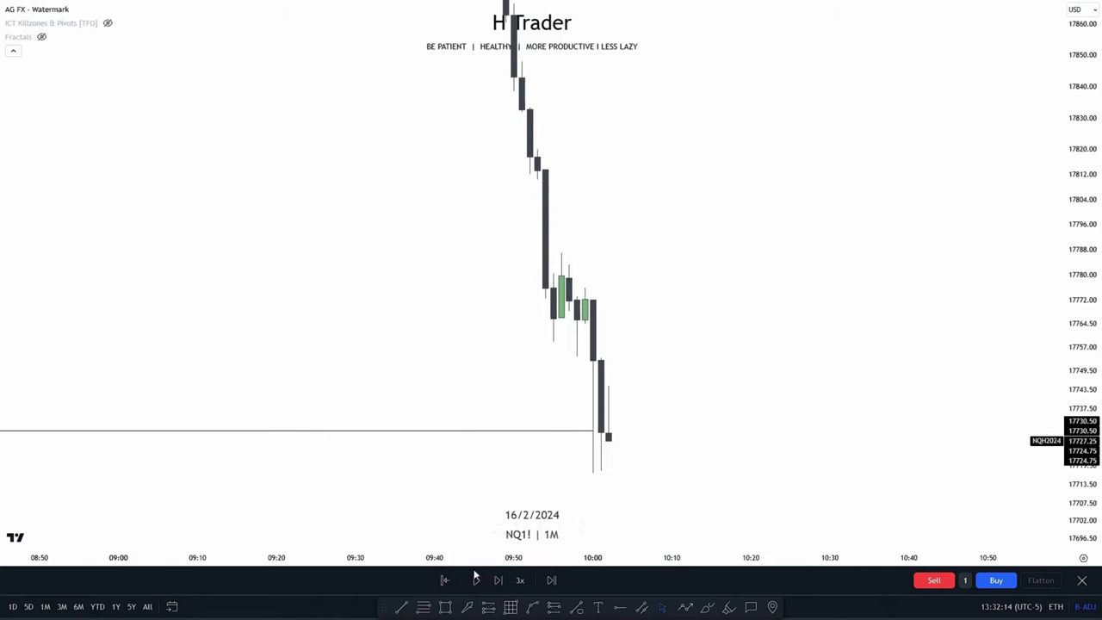
scroll(507, 391, right, 4)
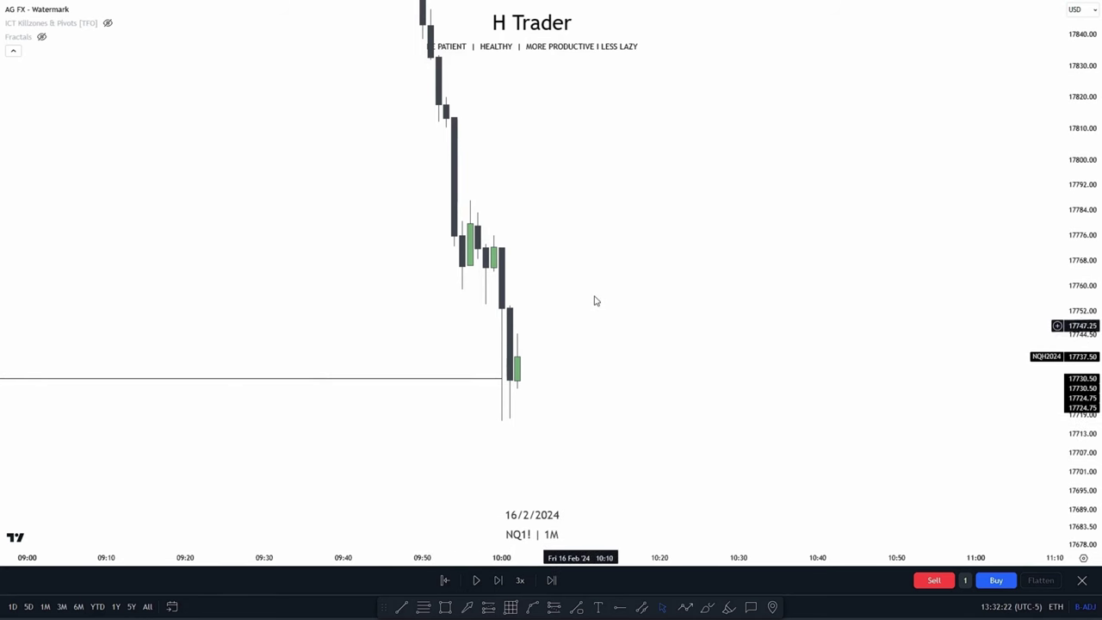
drag(589, 358, 557, 364)
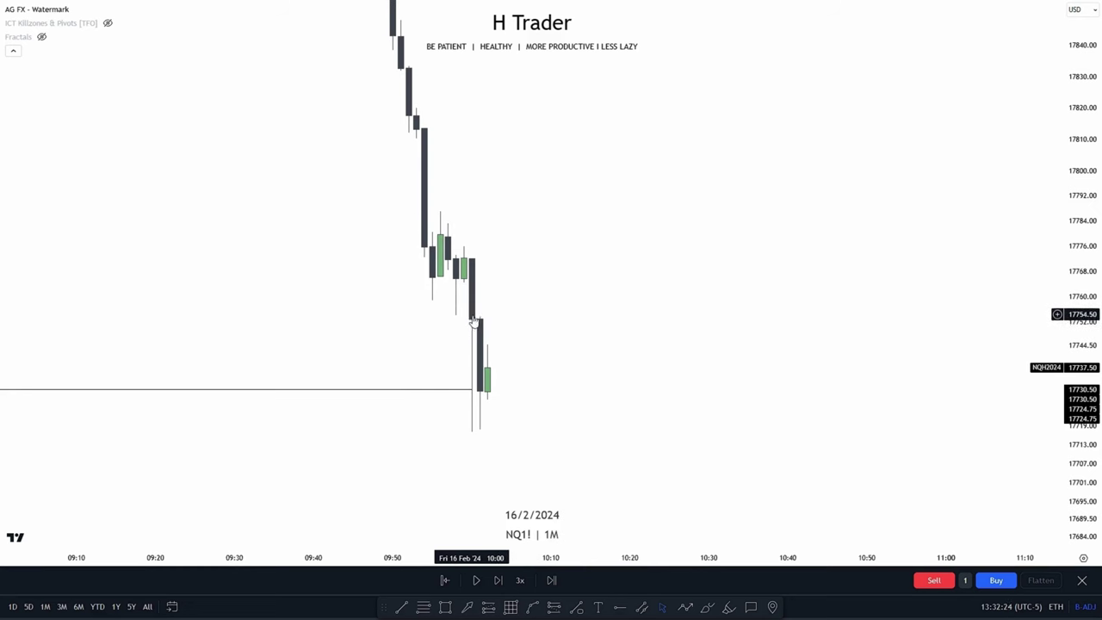
click(477, 578)
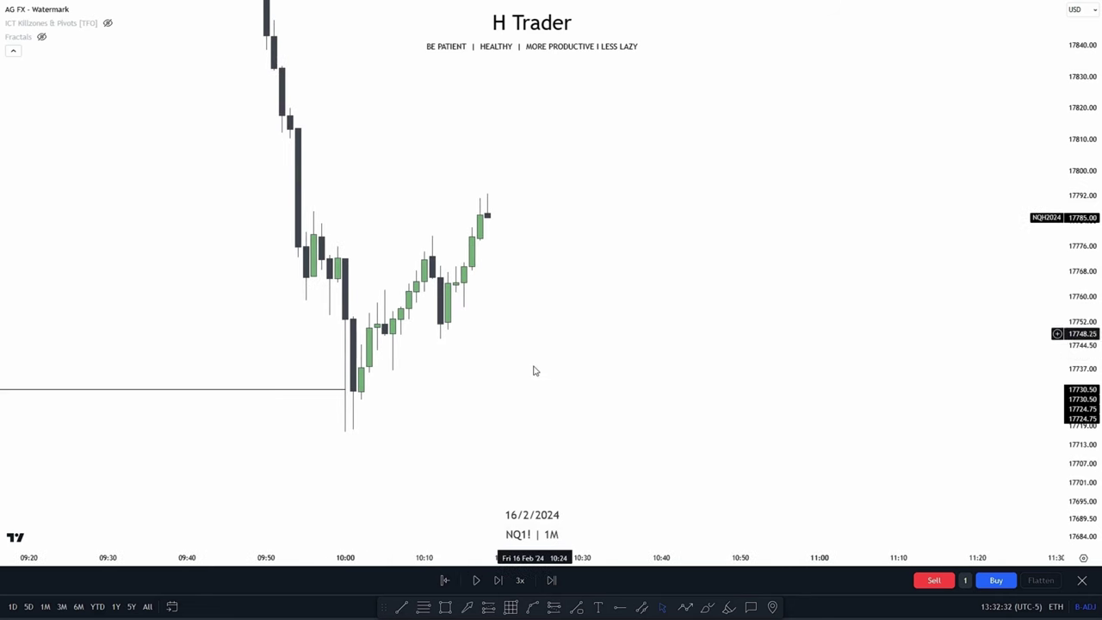
Mark the fair value gap from 17810.25 down to about 17781 with a rectangle starting at 9:53 and extended to about 10:45.
drag(534, 371, 537, 435)
drag(546, 350, 546, 386)
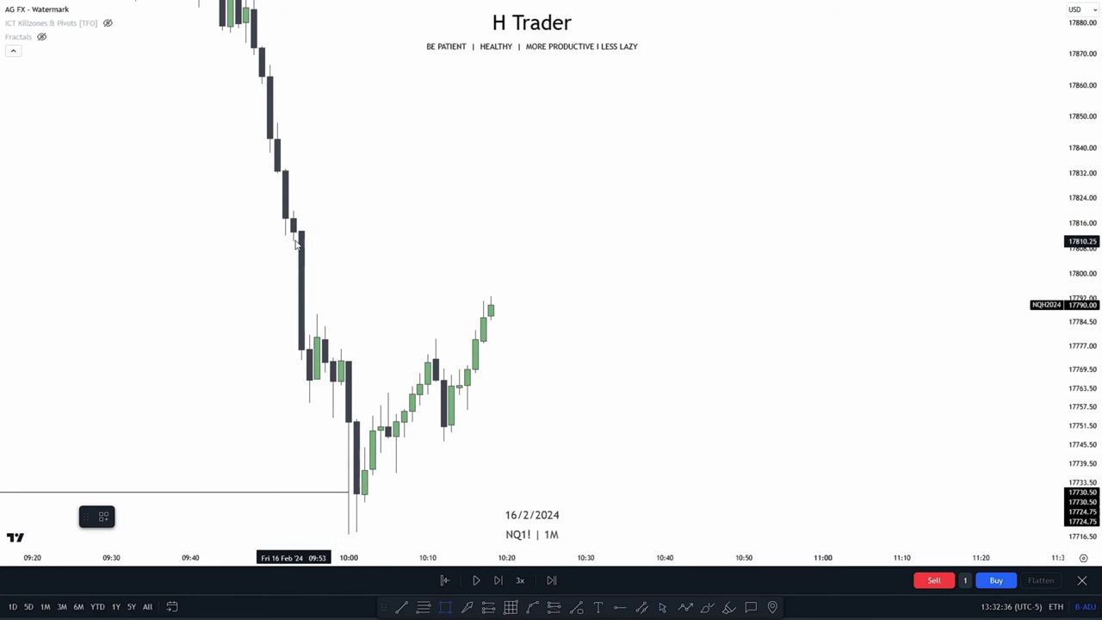
drag(295, 239, 306, 345)
click(312, 340)
drag(310, 287, 705, 311)
drag(558, 413, 519, 391)
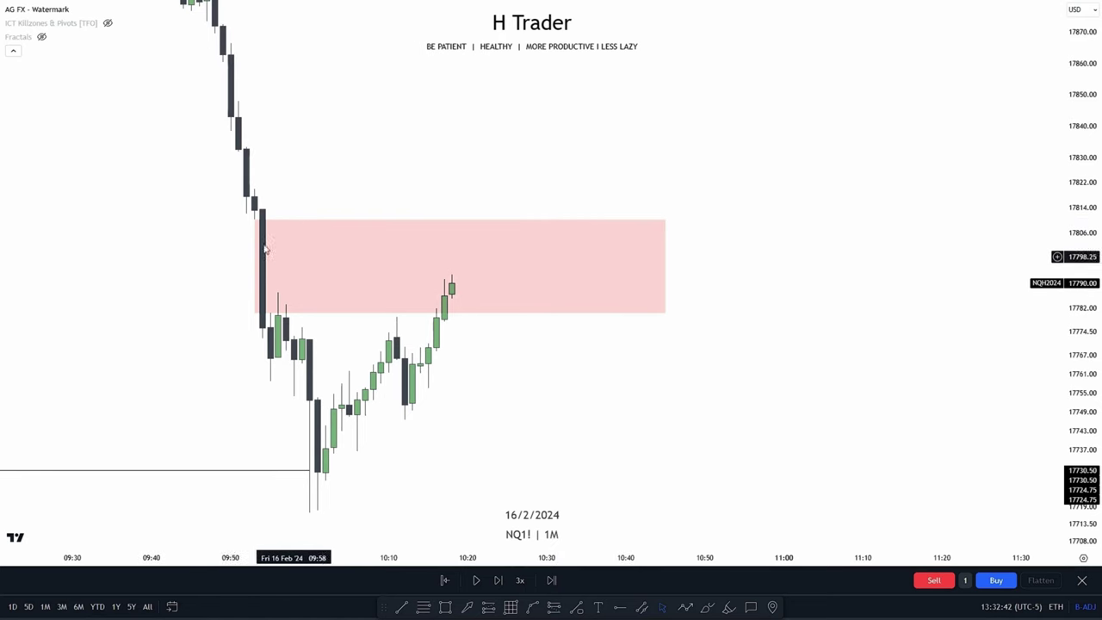
Replay the session from 10:18 to 10:41, checking at about 10:23 how price reacts to the marked gap.
click(476, 582)
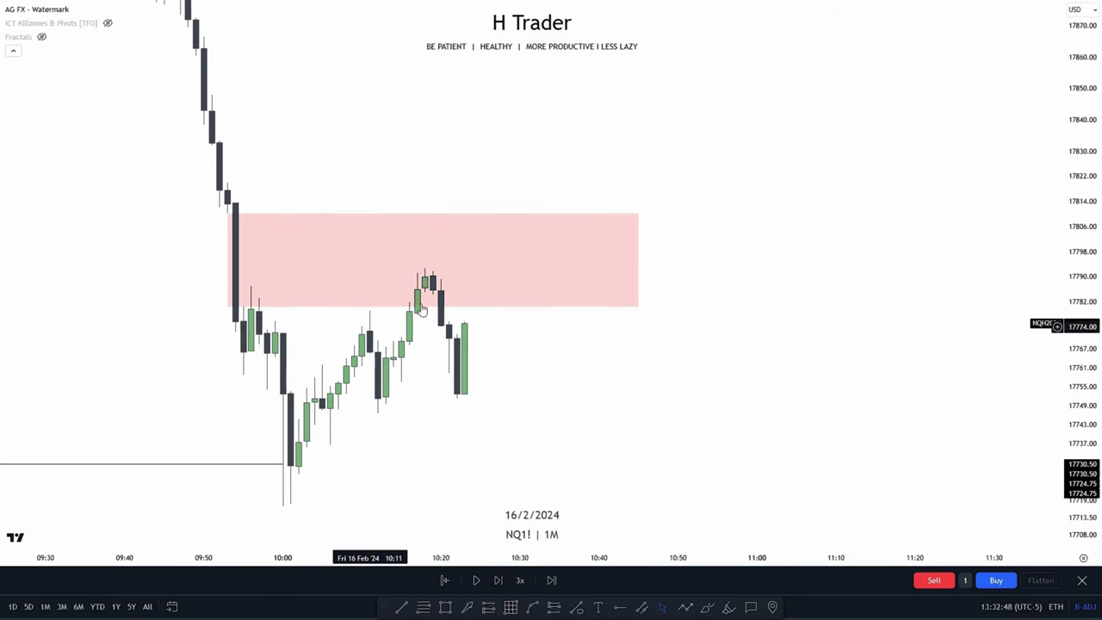
click(475, 581)
drag(557, 425, 614, 464)
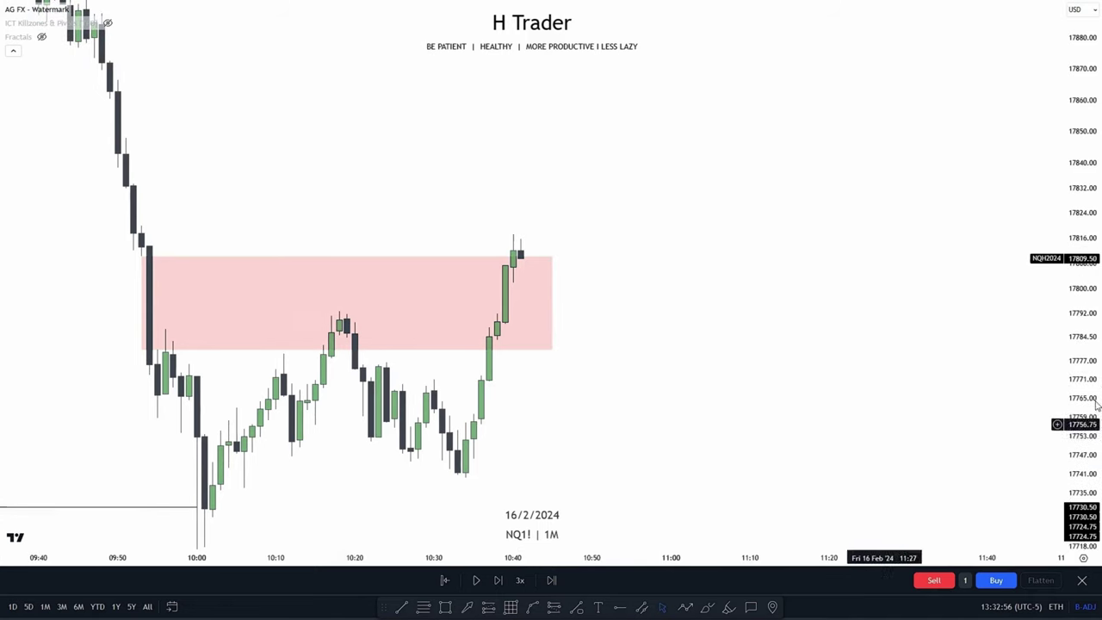
drag(1093, 365, 1088, 284)
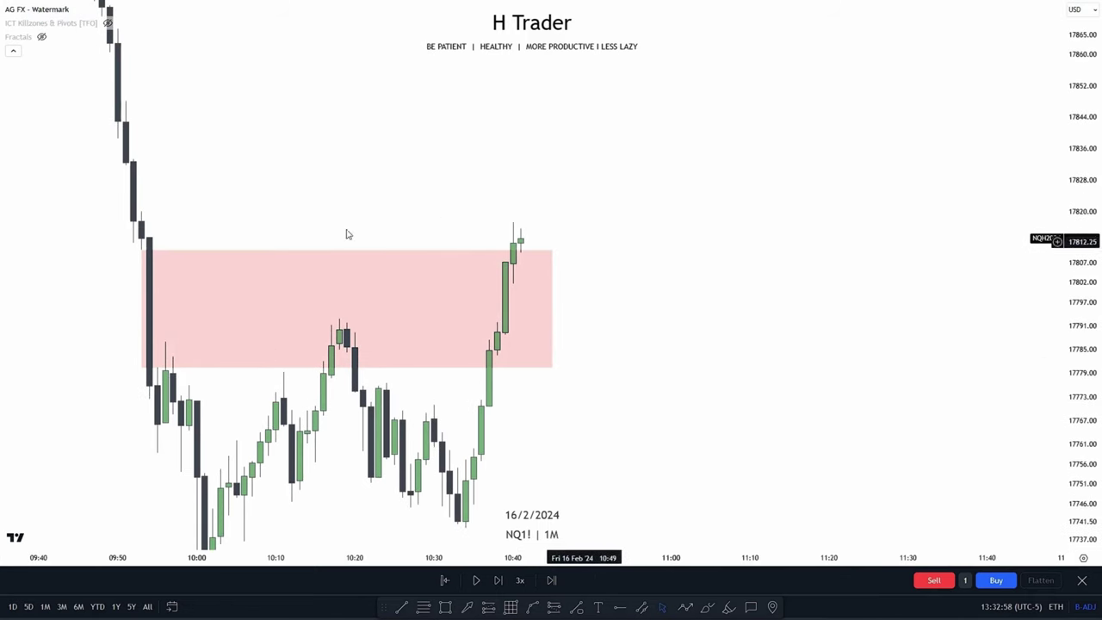
scroll(478, 368, up, 1)
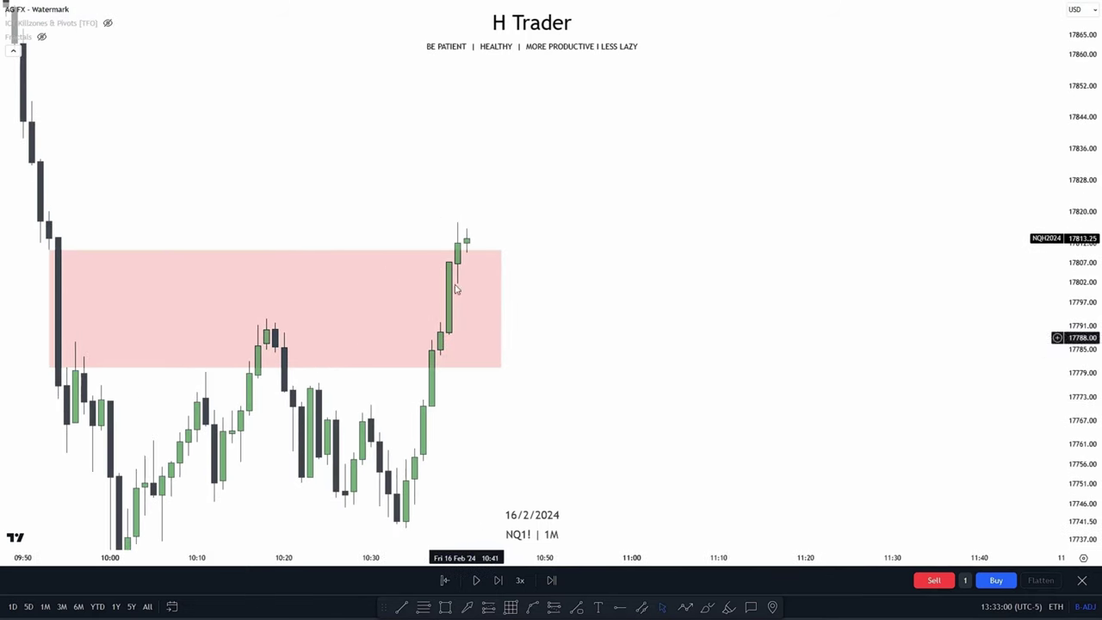
drag(486, 223, 500, 211)
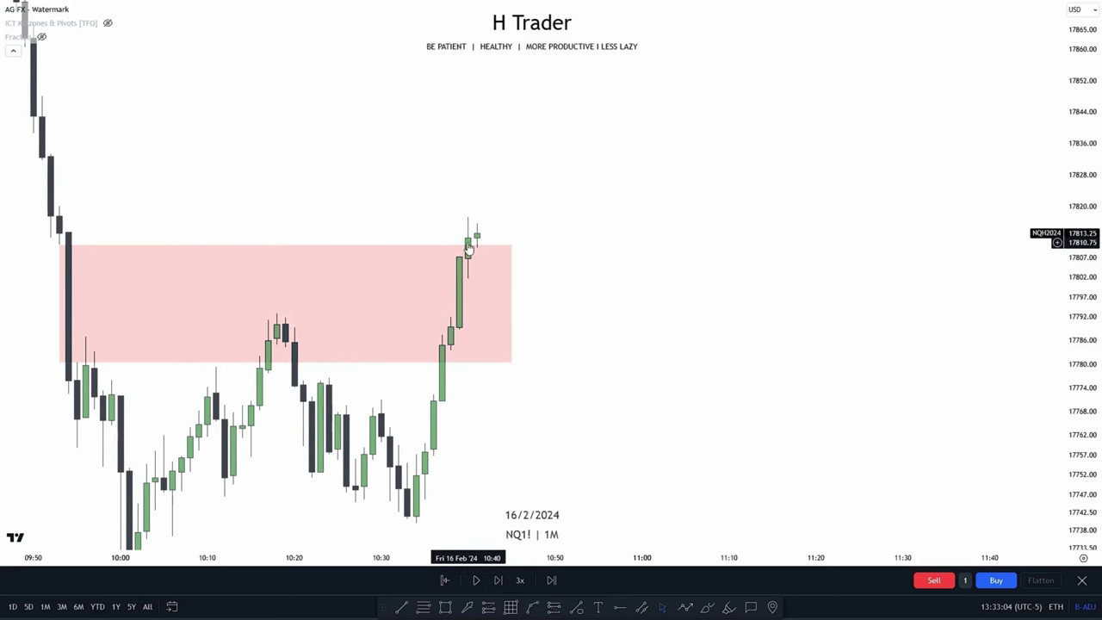
Draw a Fibonacci retracement from the 17739.75 low at 10:34 to the 17817.25 high at 10:40.
drag(671, 367, 701, 371)
drag(1080, 368, 1081, 300)
scroll(746, 361, up, 1)
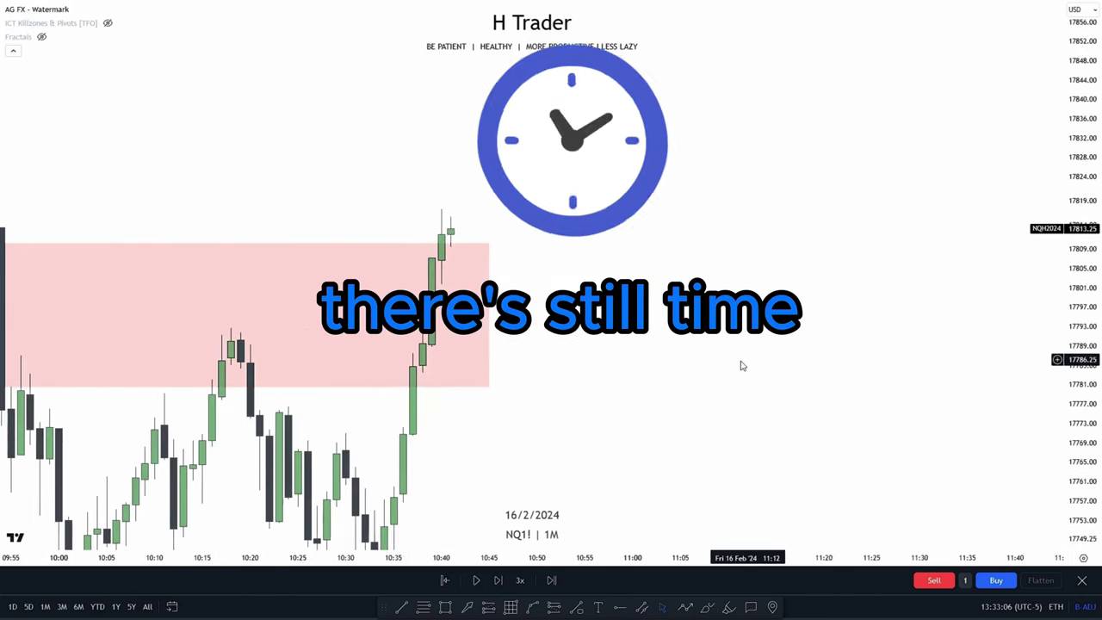
scroll(637, 310, up, 2)
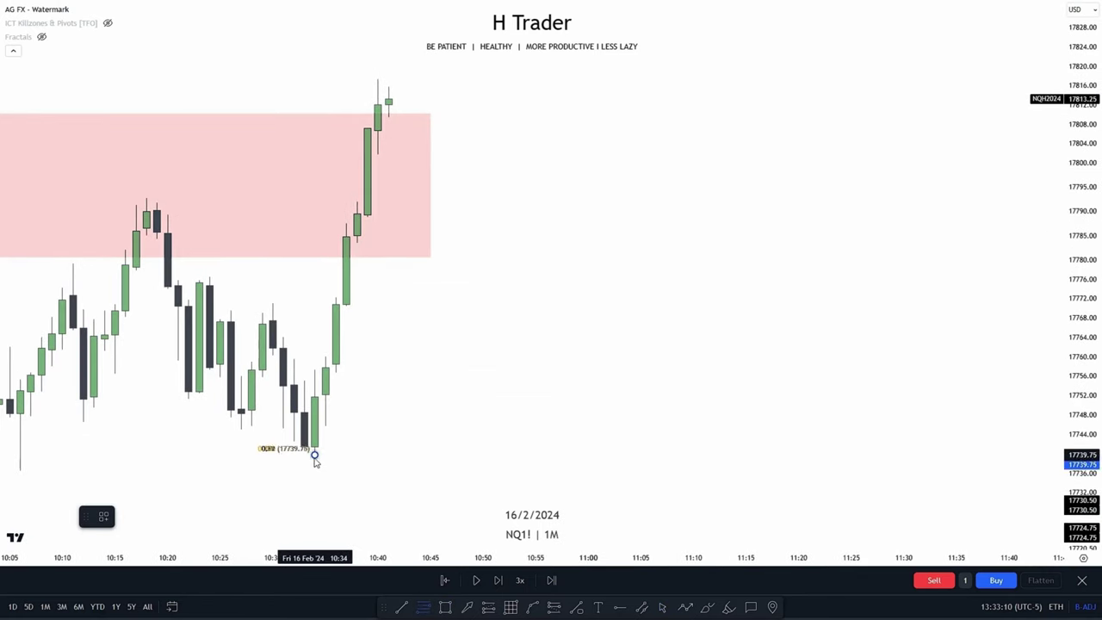
click(377, 83)
drag(608, 252, 657, 345)
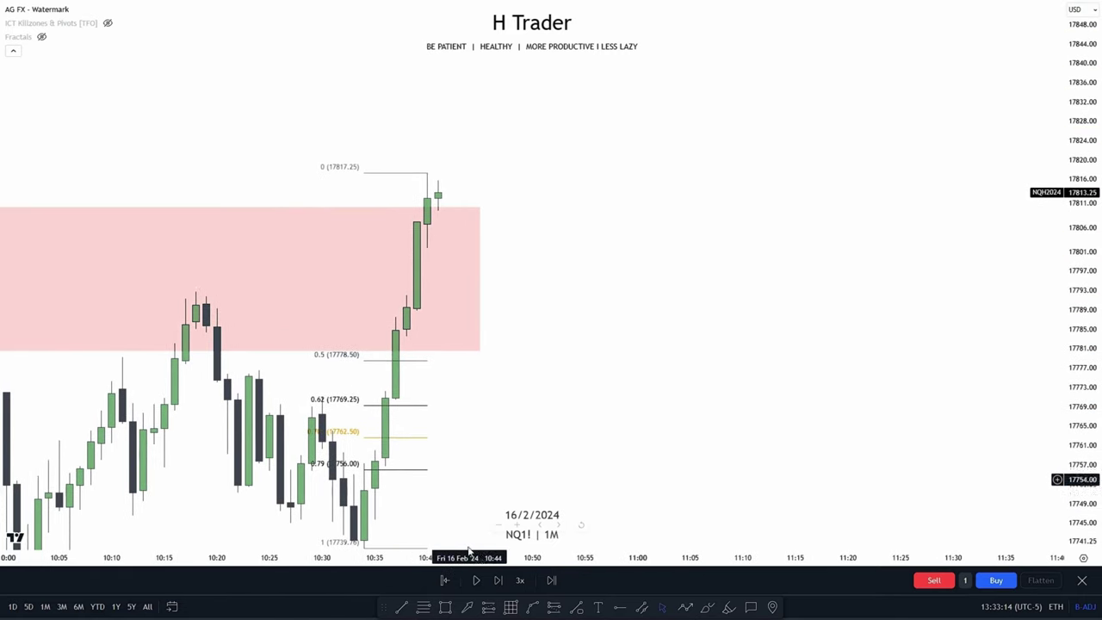
Replay the session to the 10:45 pullback and buy one contract at market at 17797.25.
click(478, 581)
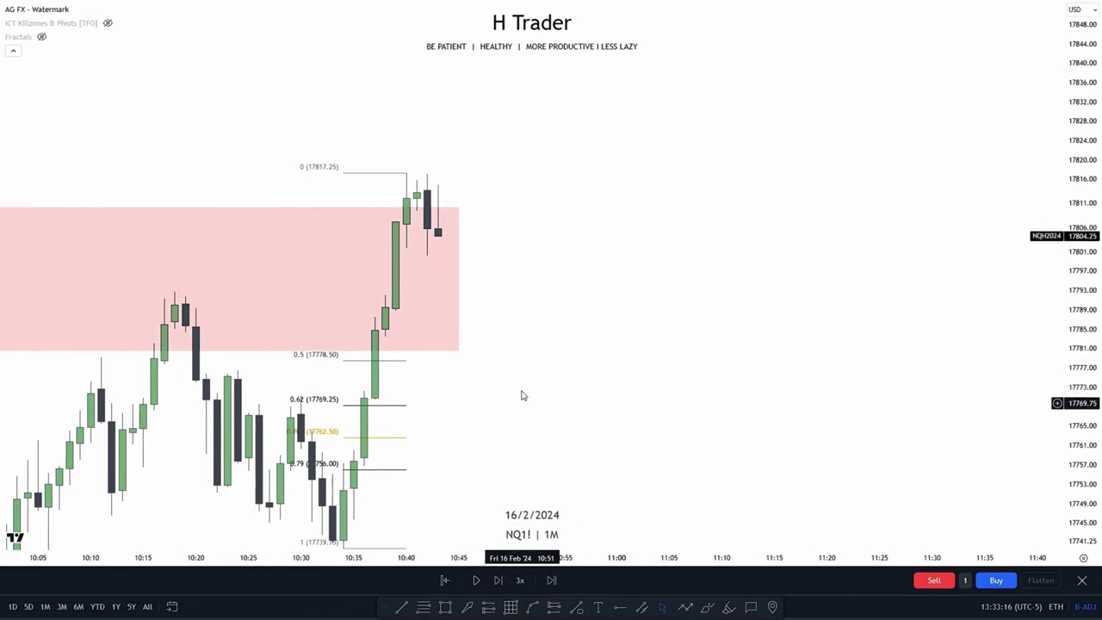
drag(556, 392, 564, 405)
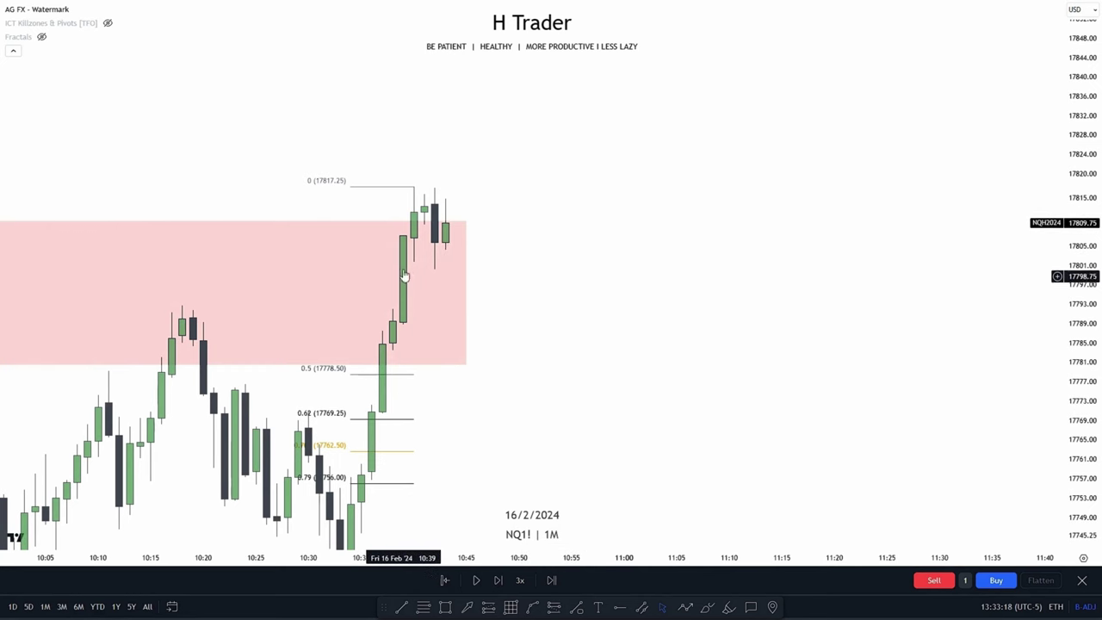
click(474, 578)
click(996, 580)
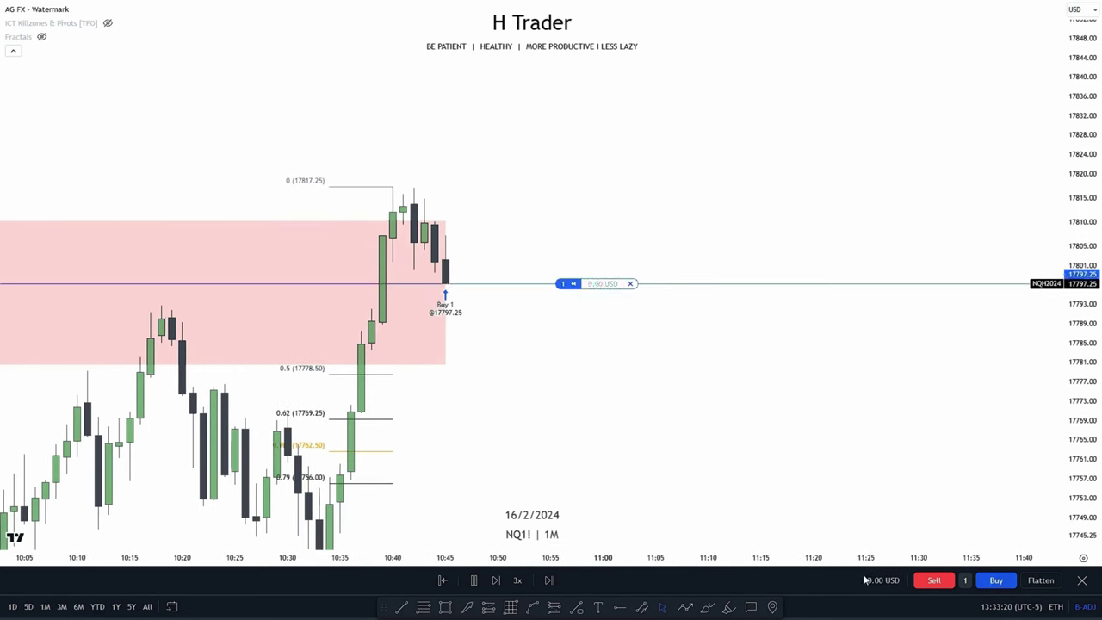
Replay the session to 10:48, pause it, and set the open long trade's stop loss at 17778.25.
click(473, 582)
drag(541, 398, 557, 399)
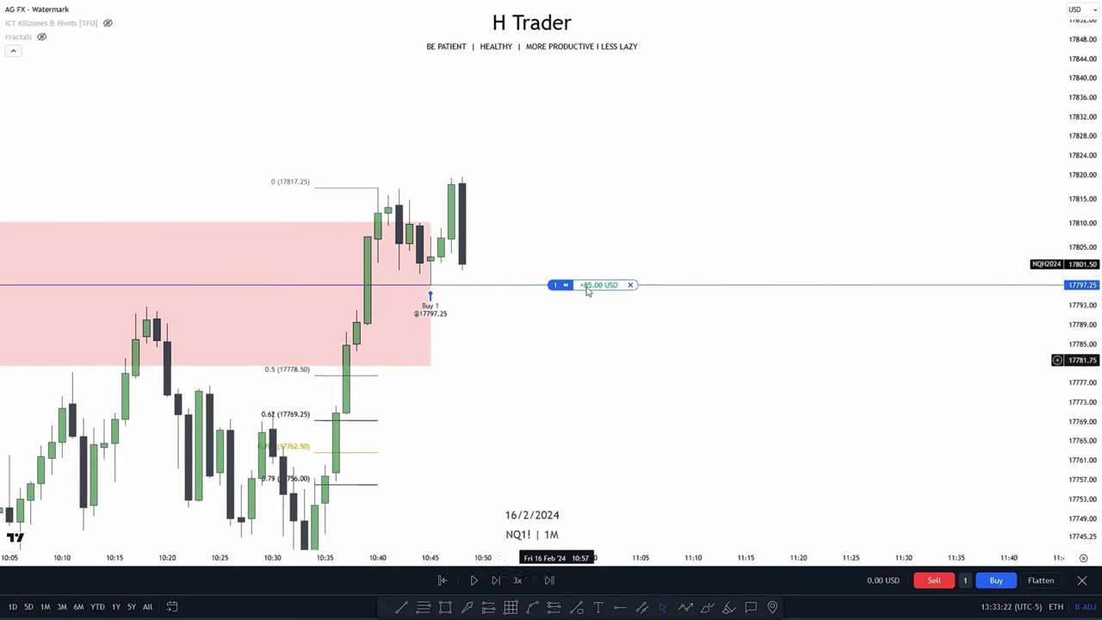
drag(582, 364, 505, 385)
drag(548, 335, 574, 441)
Draw a Fibonacci retracement from the 9:37 high to the 17717.00 low near 10:00 and set the take profit at 17821.00.
drag(1082, 297, 947, 460)
scroll(836, 401, down, 5)
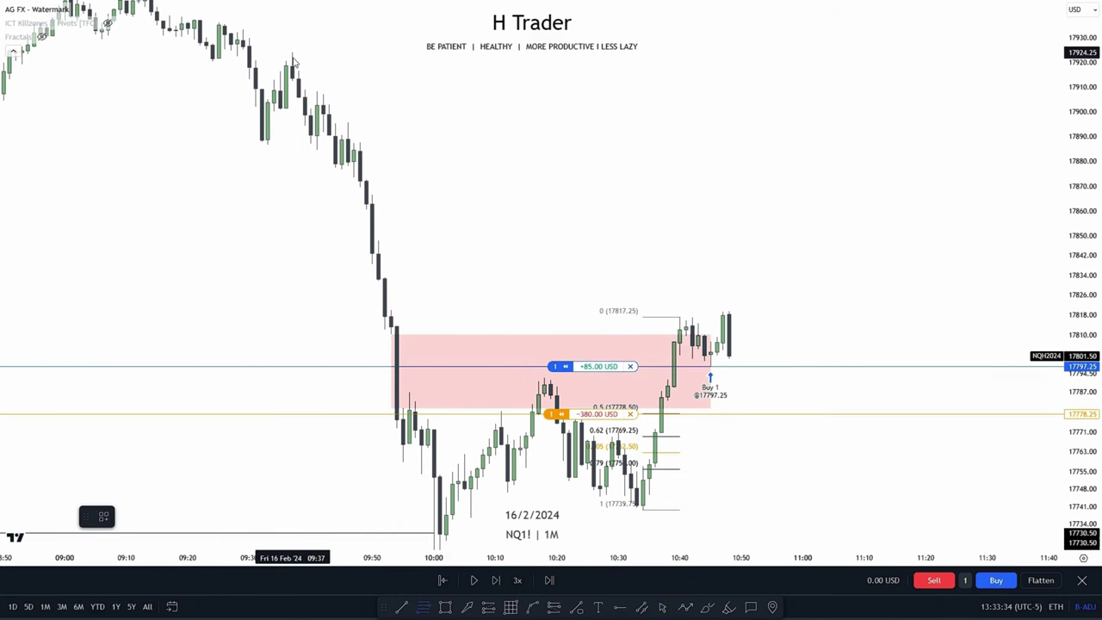
click(490, 492)
drag(532, 469, 417, 483)
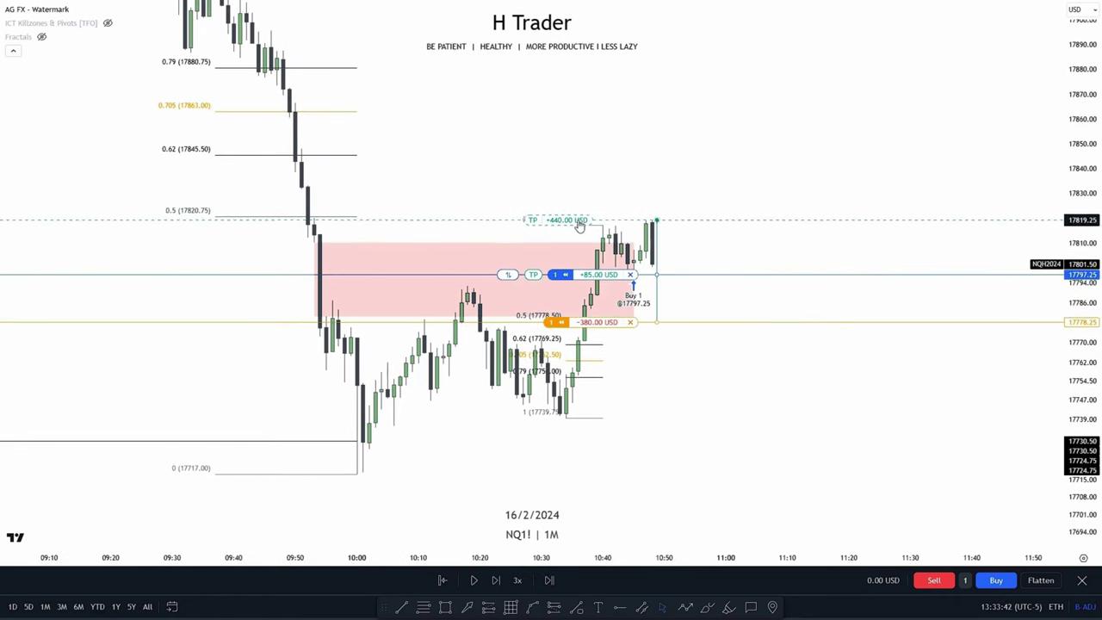
drag(579, 221, 579, 216)
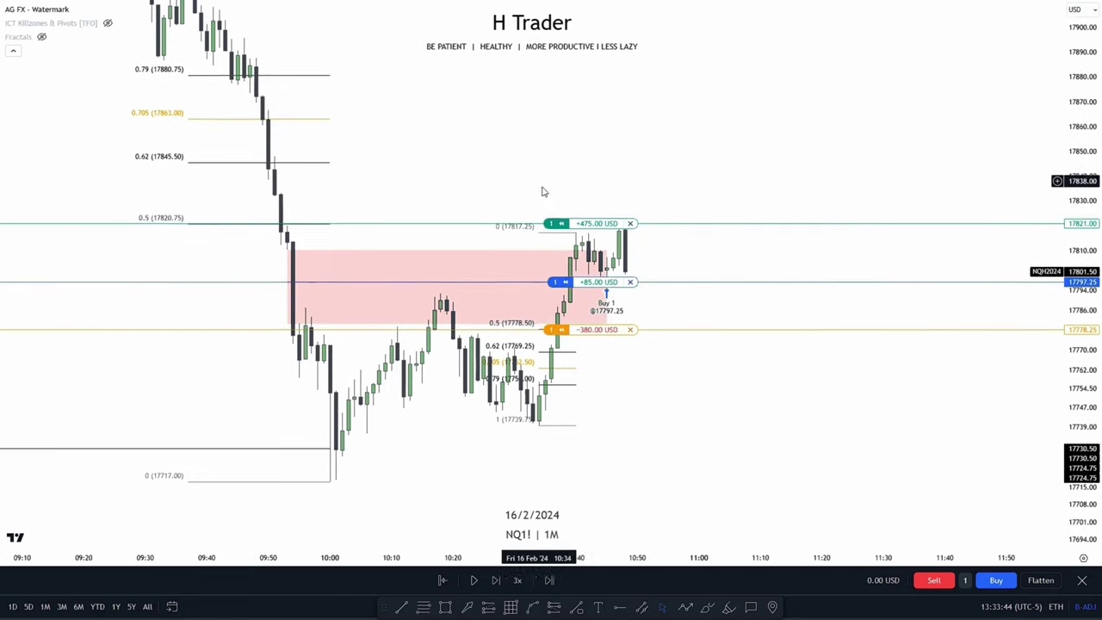
Replay the session from 10:48 to 11:01, pausing at about 10:55 to check the open trade.
drag(665, 414, 535, 408)
click(473, 581)
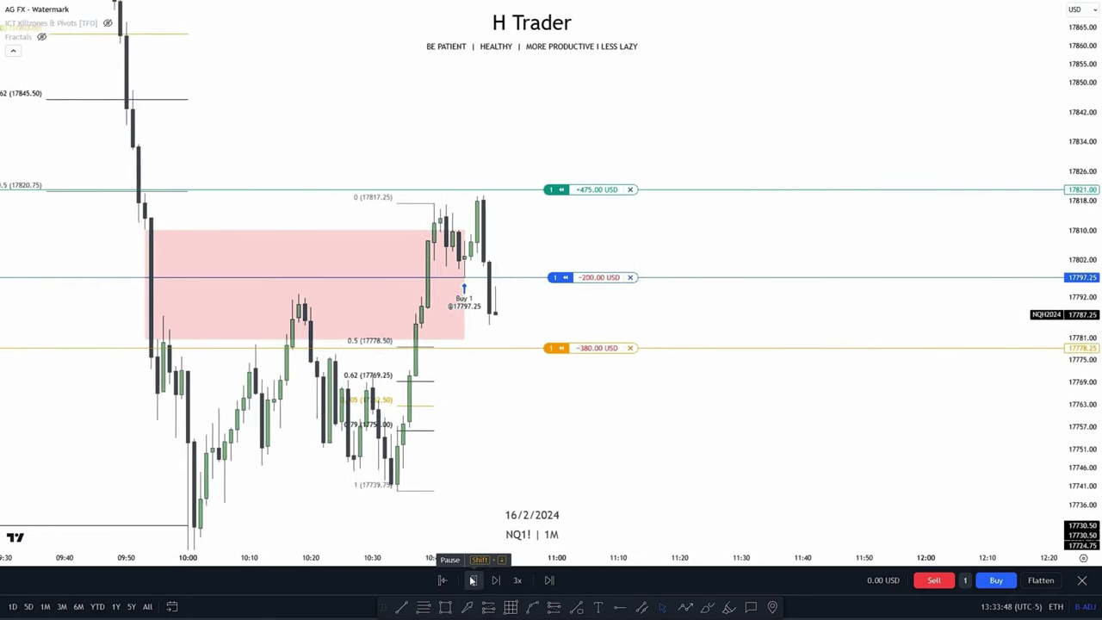
click(473, 581)
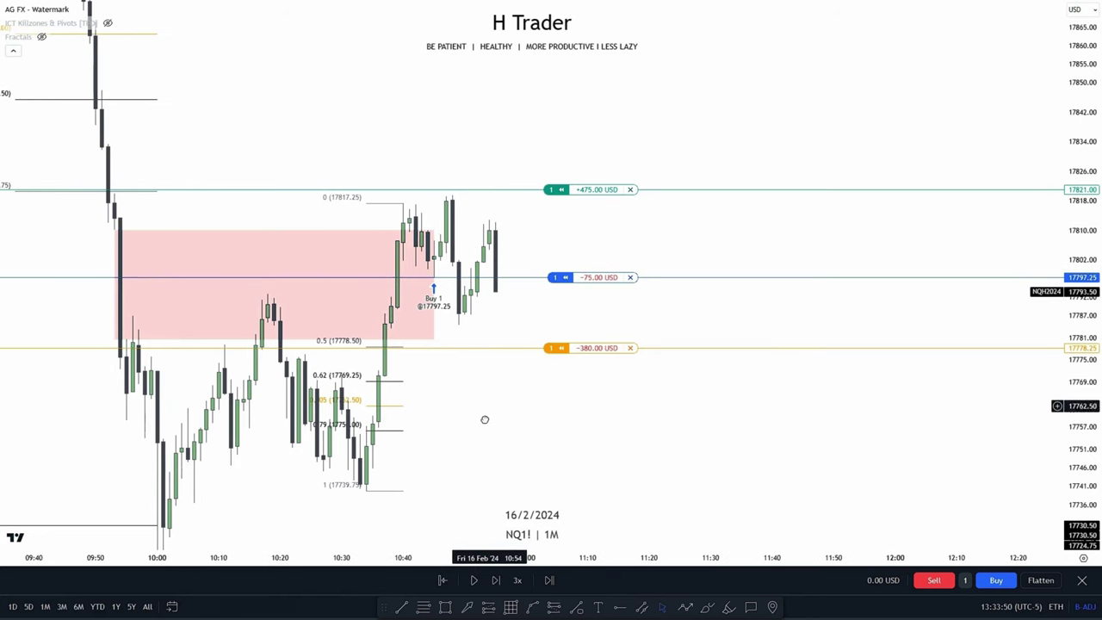
drag(485, 419, 468, 449)
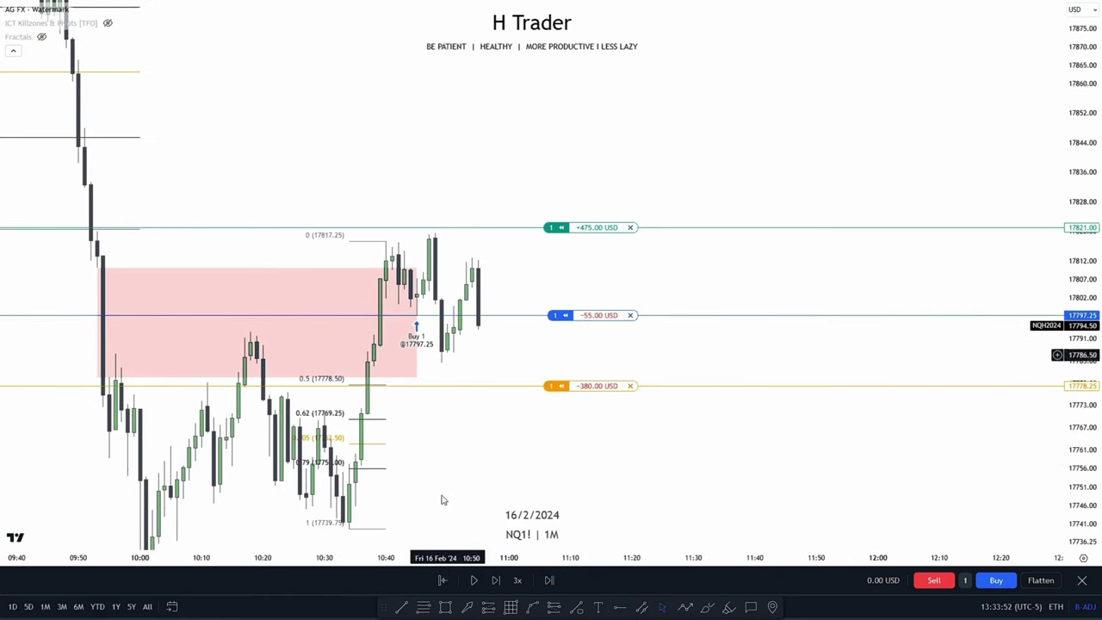
click(473, 581)
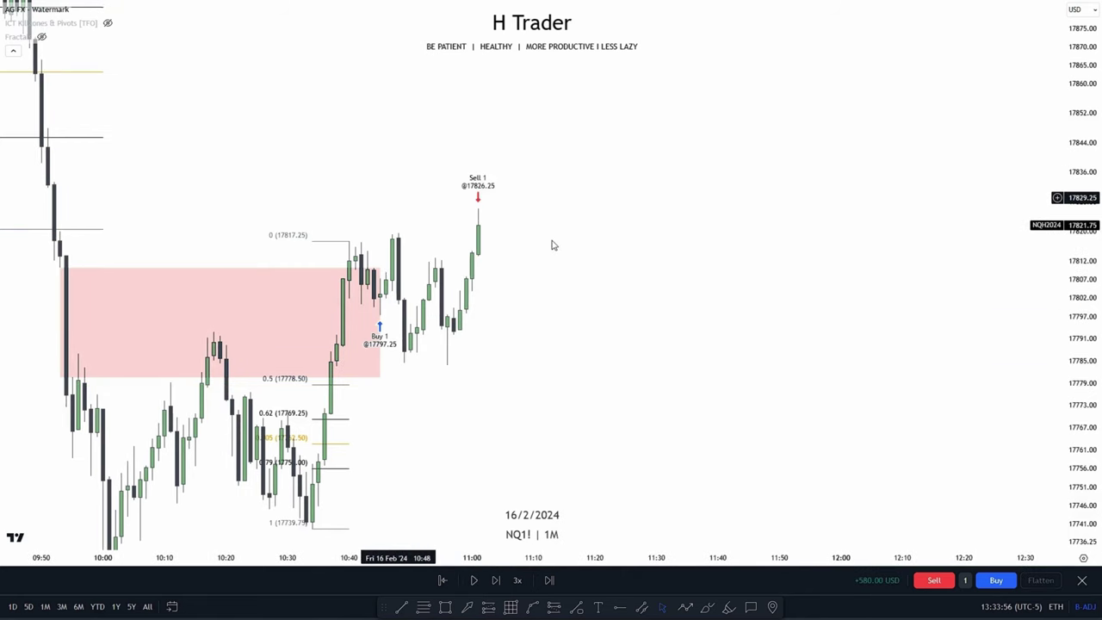
Place a long position drawing at 10:40 with entry 17801.75 and target 17823.50, and set its stop at 17778.00.
drag(514, 217, 644, 236)
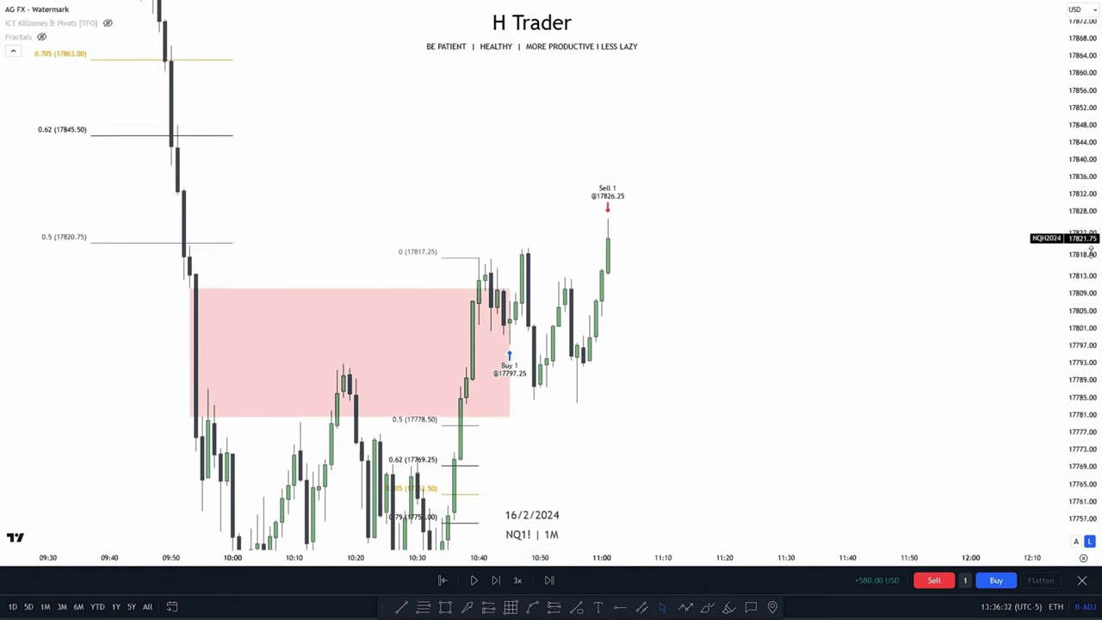
mouse_move(735, 373)
mouse_down()
mouse_move(876, 329)
mouse_move(753, 377)
mouse_up()
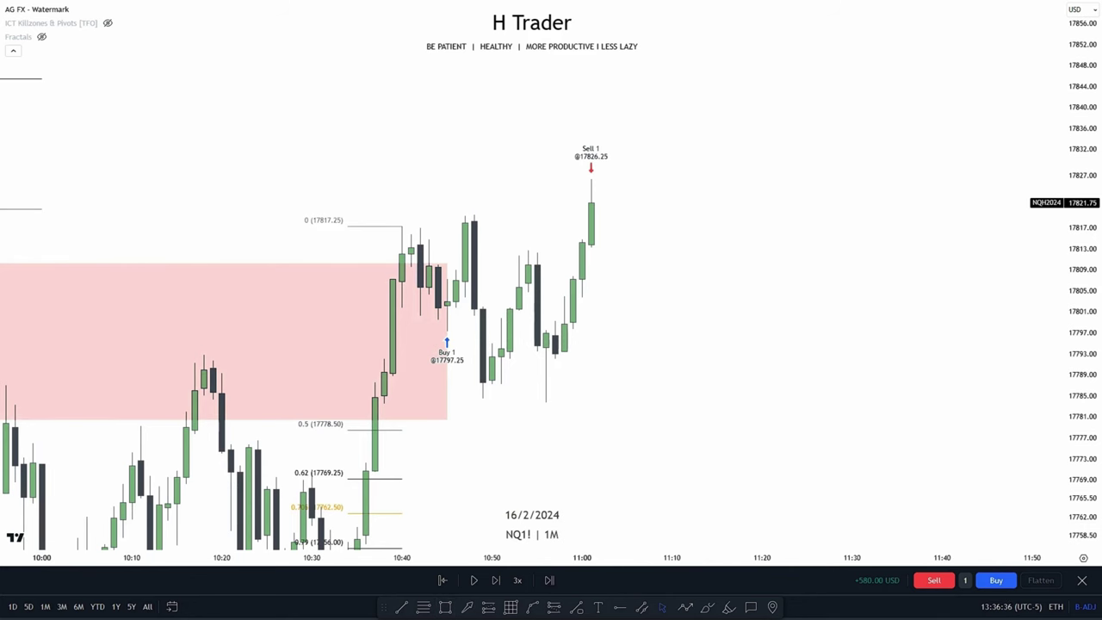
click(403, 317)
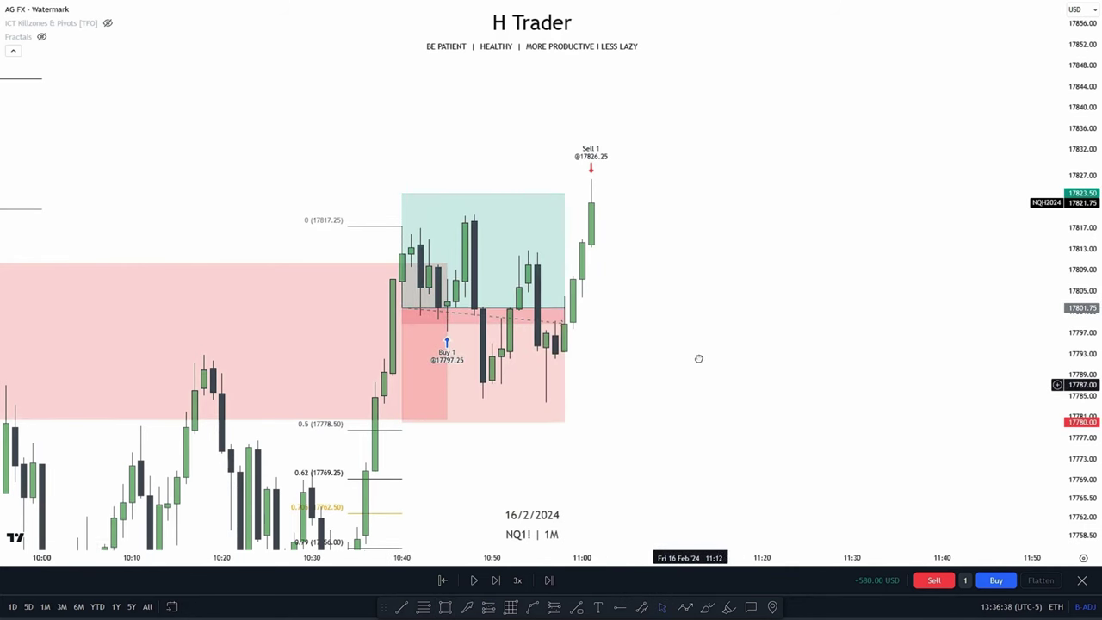
drag(698, 359, 737, 266)
mouse_move(434, 336)
mouse_down()
mouse_move(433, 321)
mouse_move(433, 346)
mouse_move(442, 346)
mouse_up()
drag(529, 382, 644, 382)
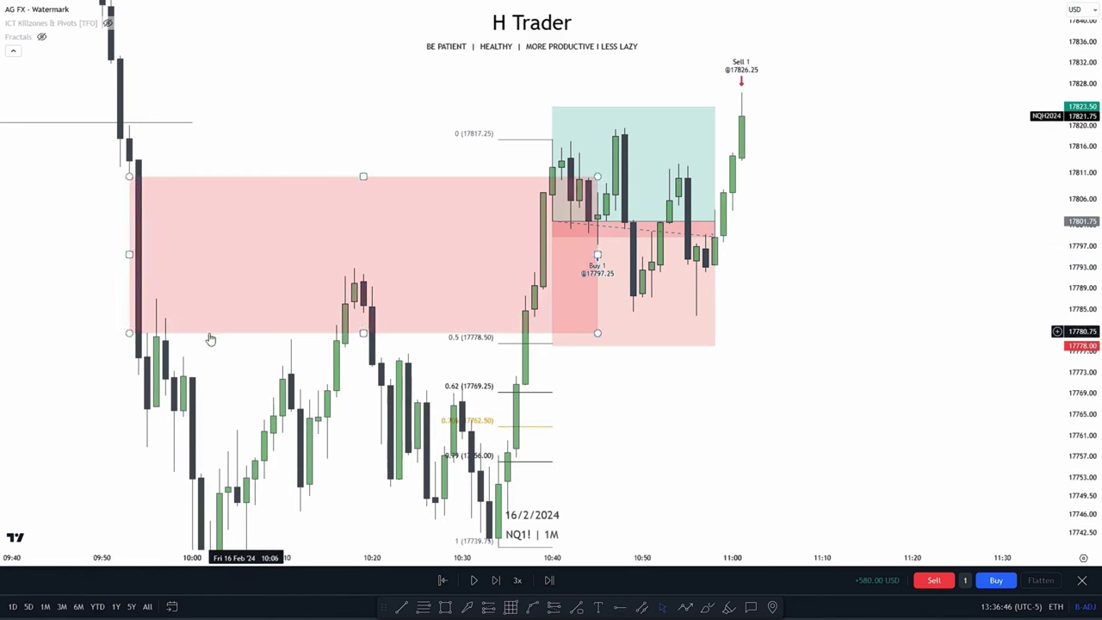
drag(243, 336, 247, 337)
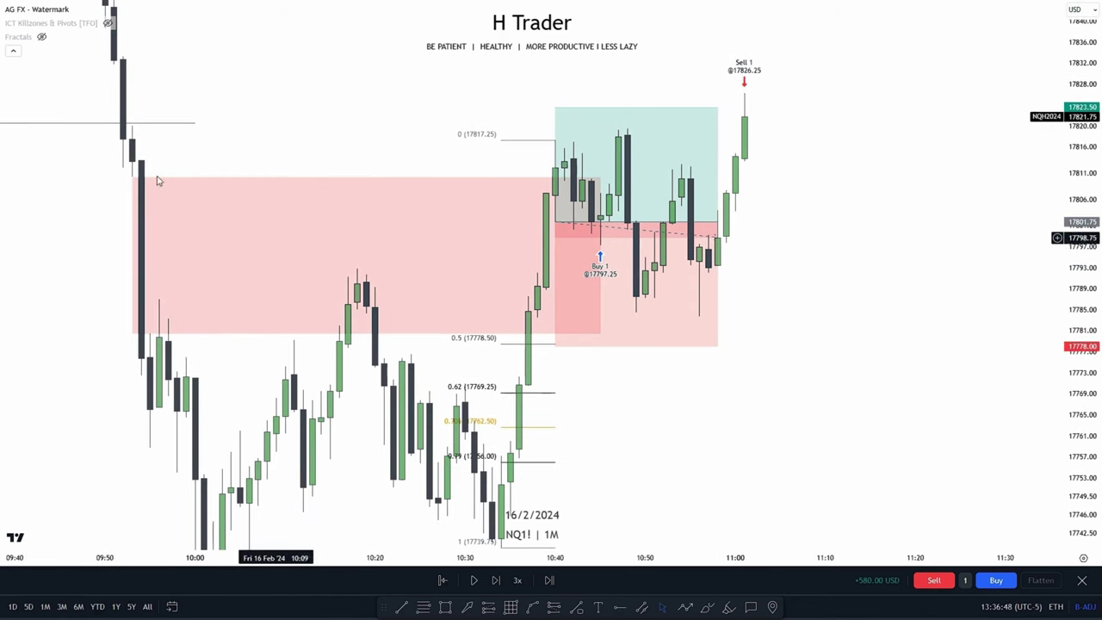
drag(601, 359, 561, 313)
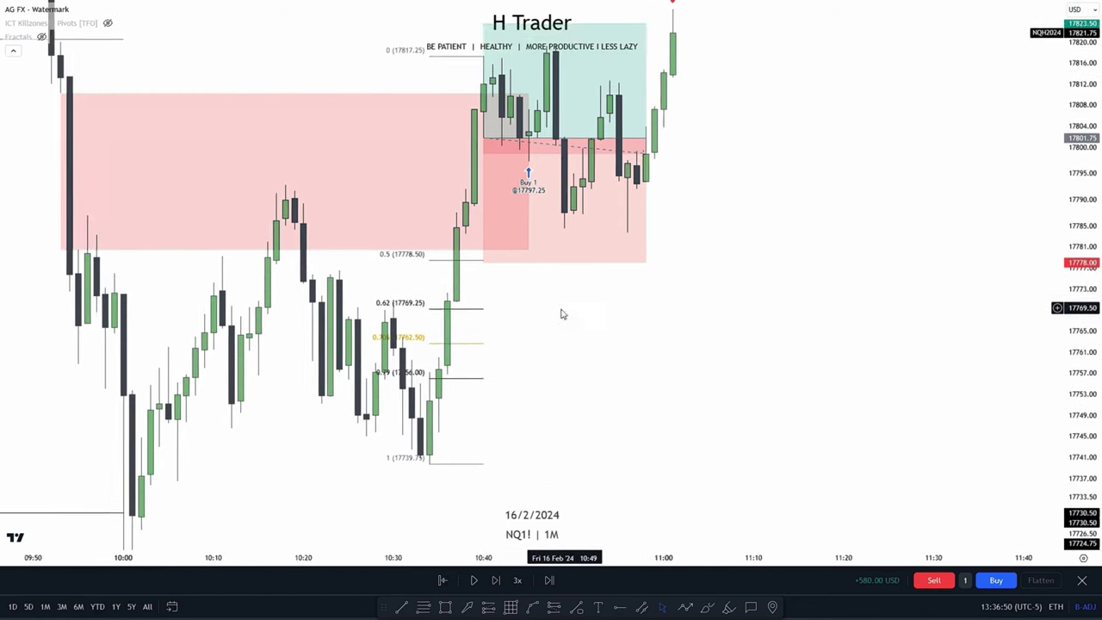
drag(576, 352, 571, 418)
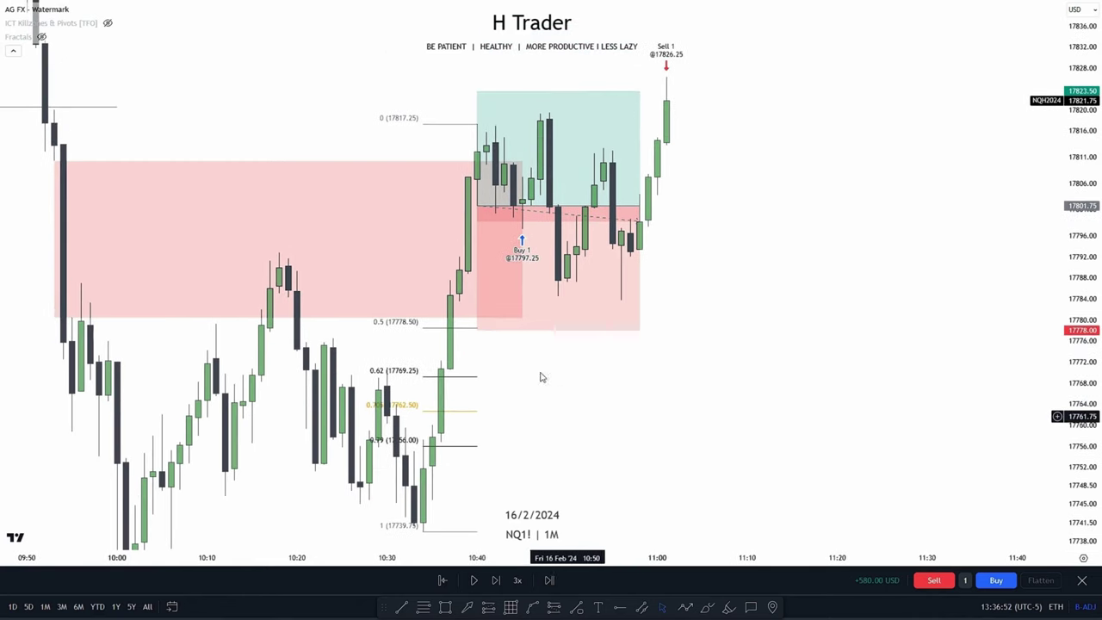
drag(478, 330, 477, 328)
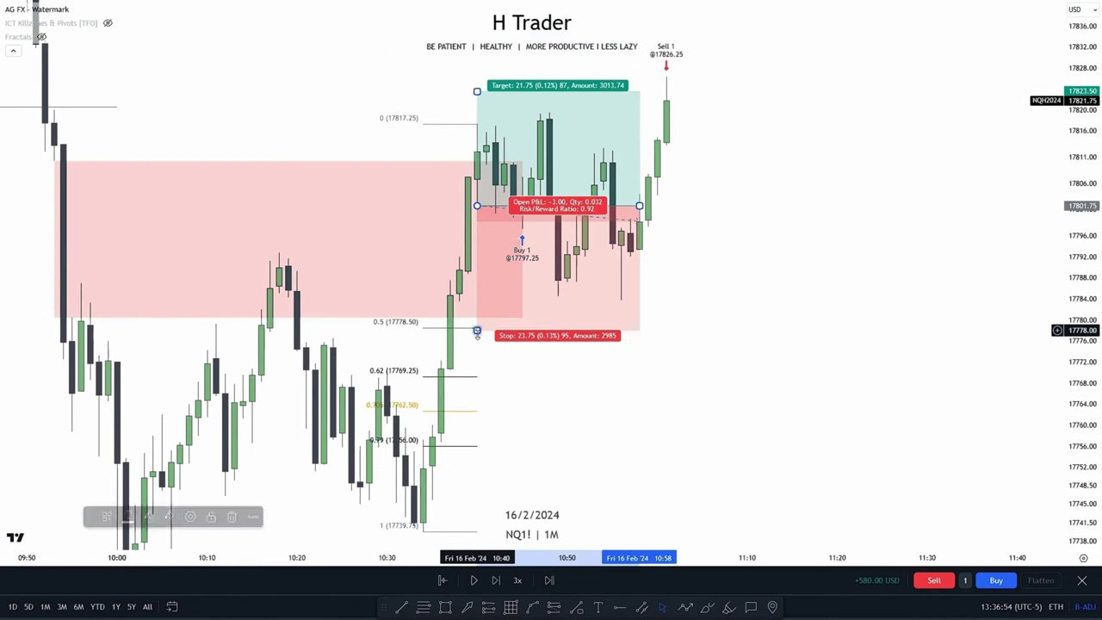
Lower the long position drawing's target to 17820.00, near the 0.5 level of the larger Fibonacci range.
drag(684, 301, 711, 372)
scroll(375, 222, down, 2)
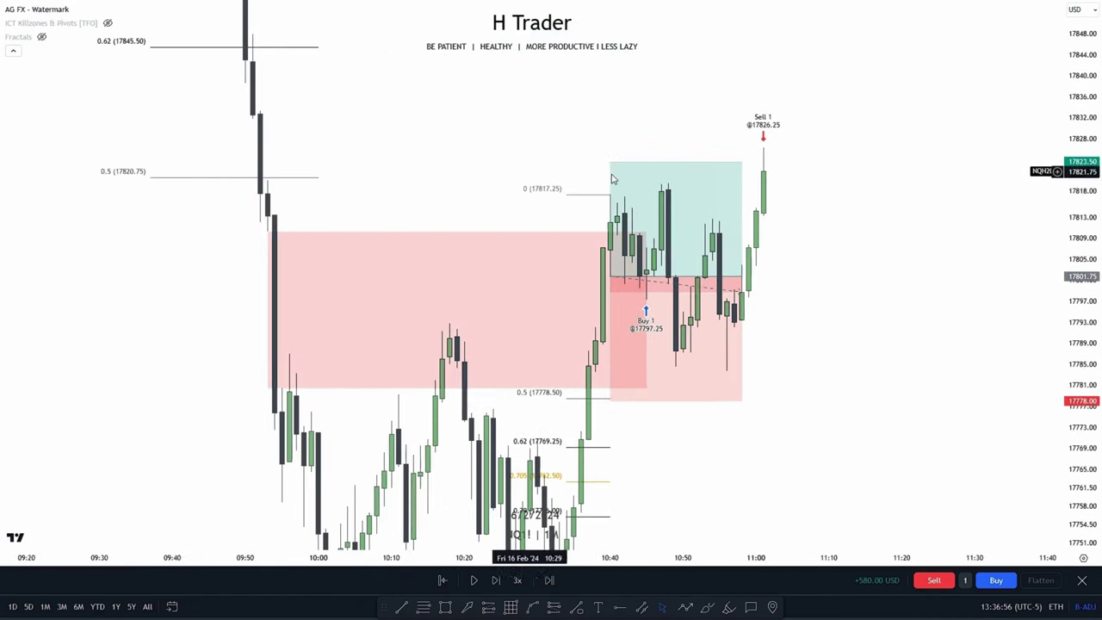
drag(610, 162, 268, 172)
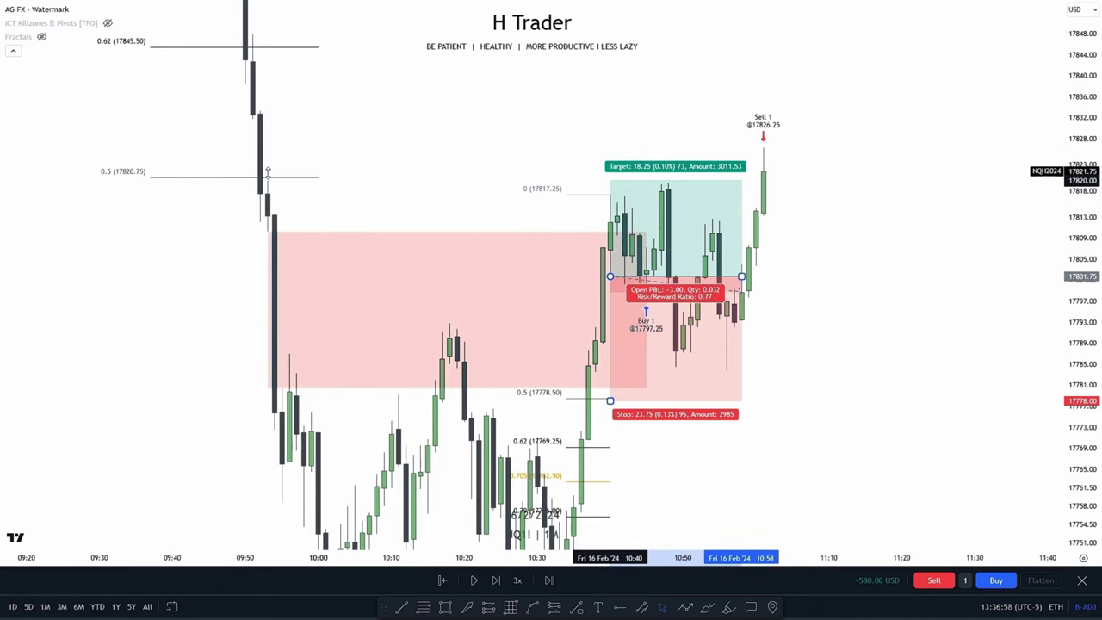
Mark the 10:54 high at 17812.75 with a horizontal trend line to 11:00 and delete the long position drawing.
drag(957, 237, 888, 244)
drag(1082, 234, 1083, 132)
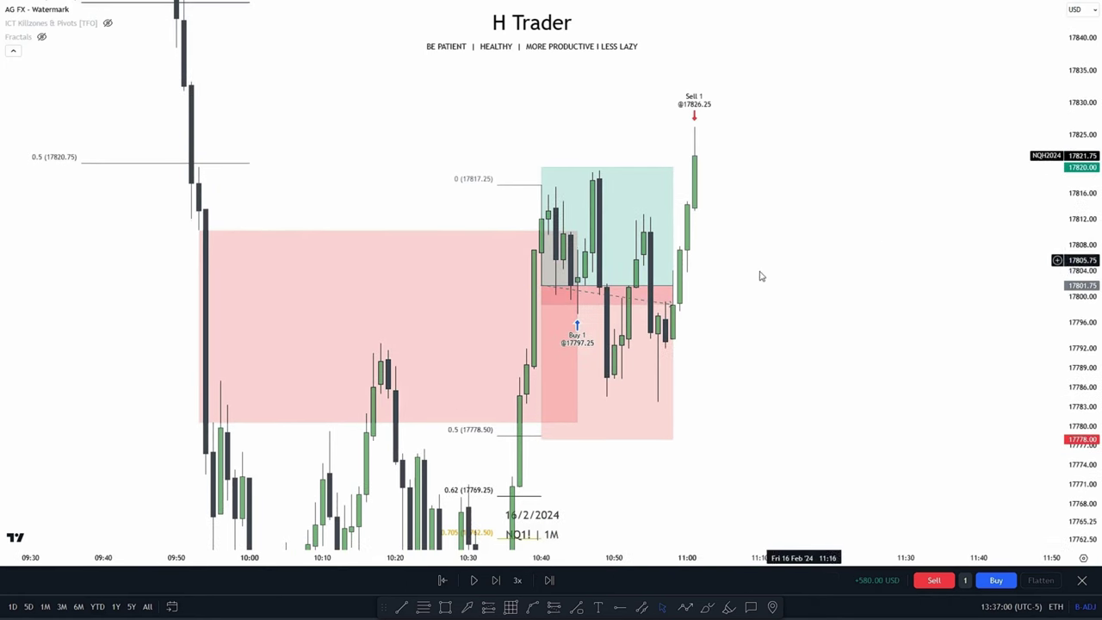
drag(702, 255, 652, 258)
scroll(638, 269, up, 3)
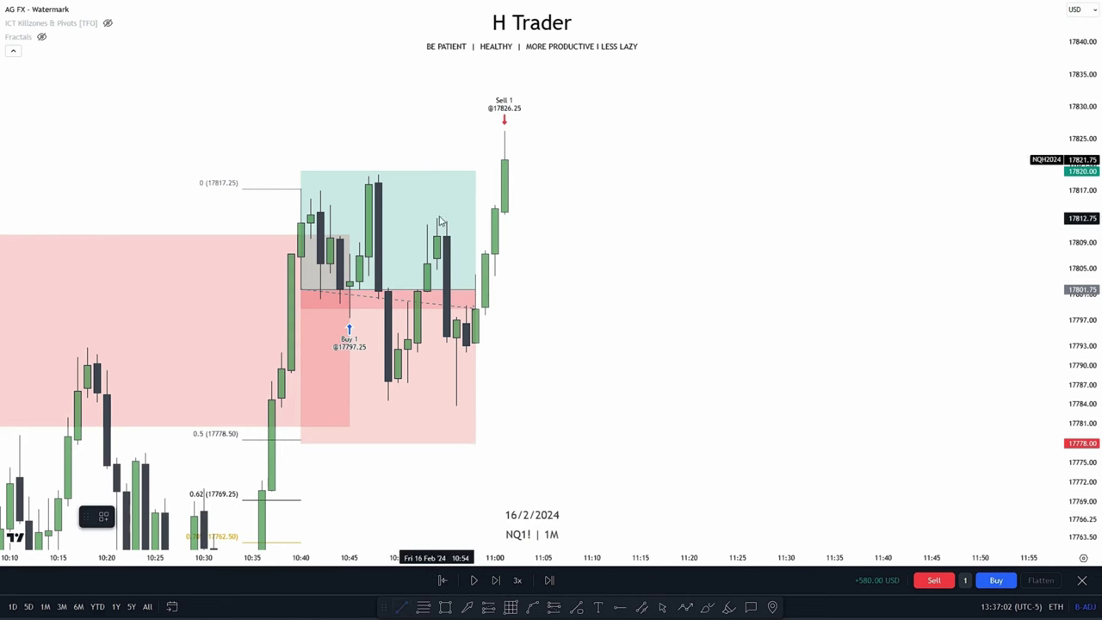
click(391, 452)
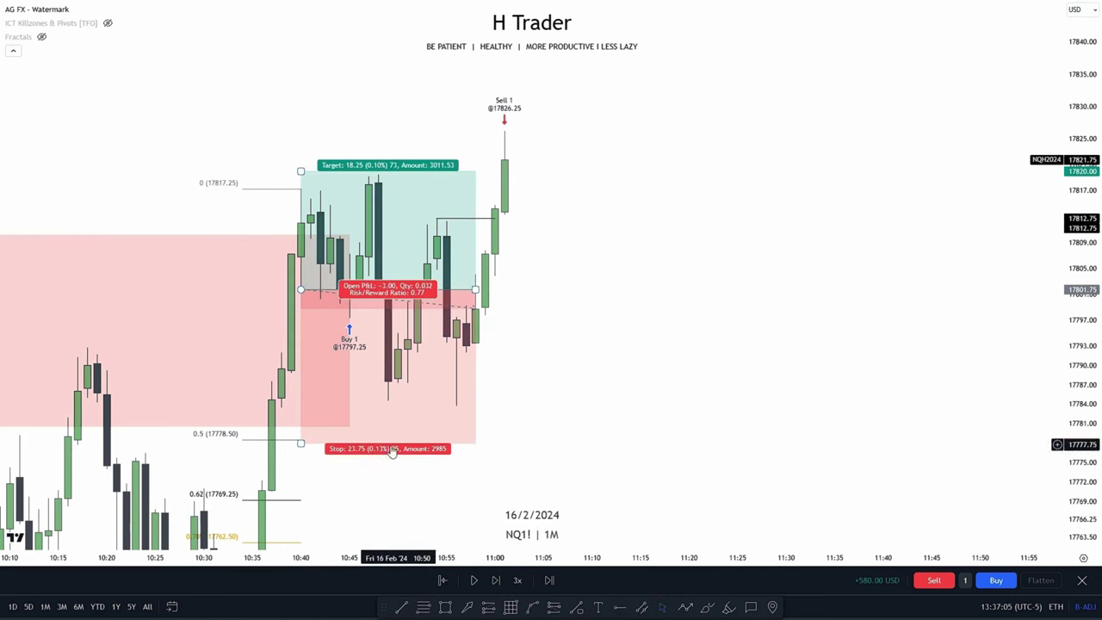
key(Delete)
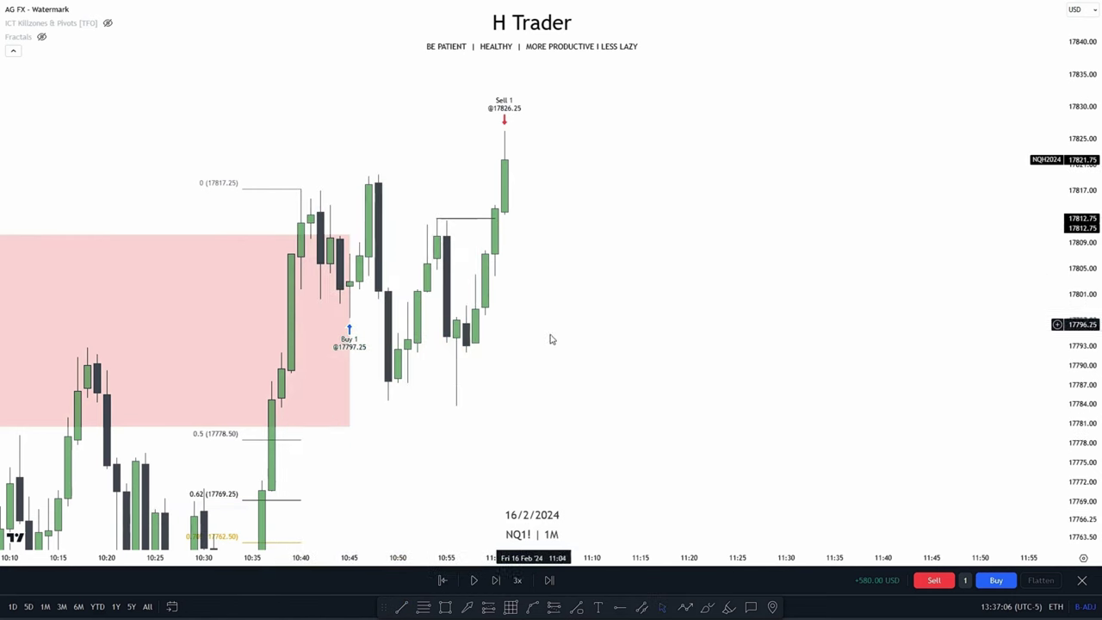
Compare the trade's exit with the 0.5 level of the larger Fibonacci range.
drag(572, 368, 564, 411)
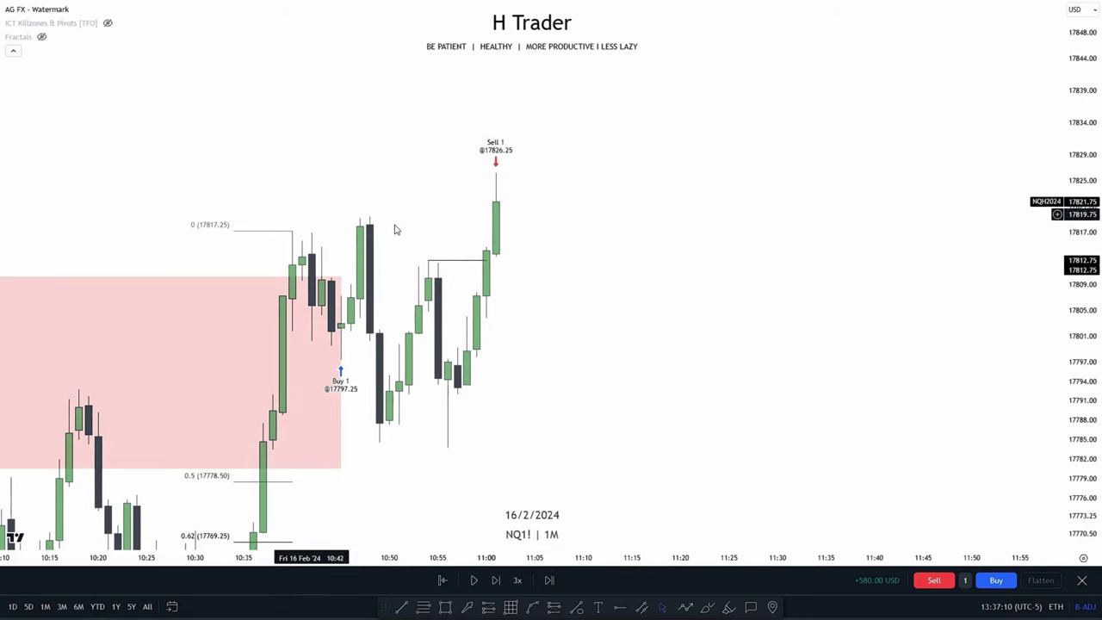
scroll(410, 206, down, 5)
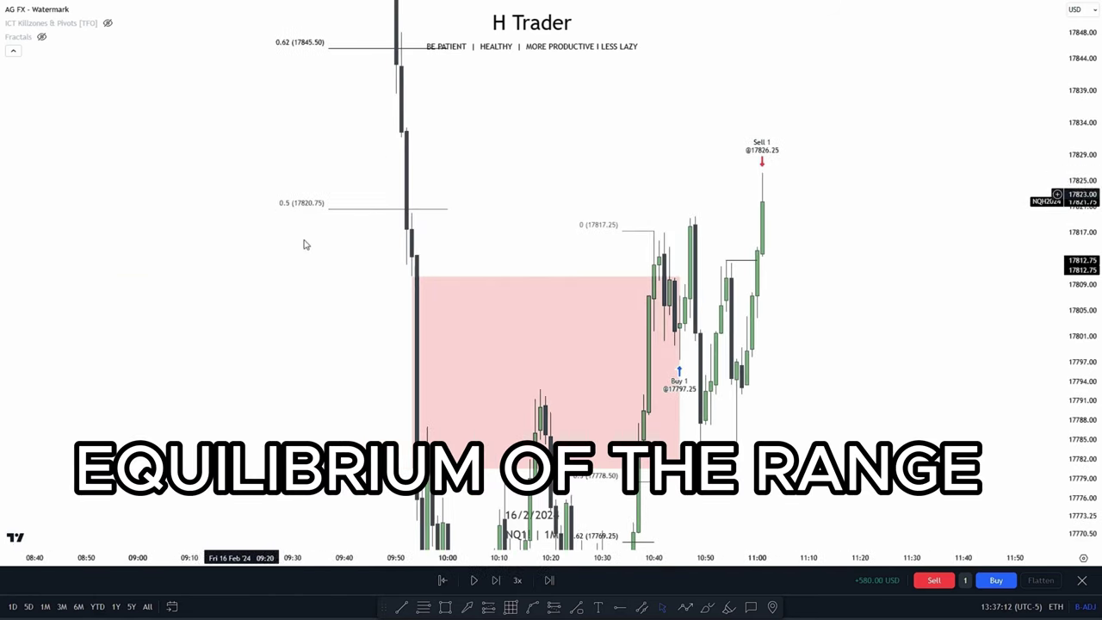